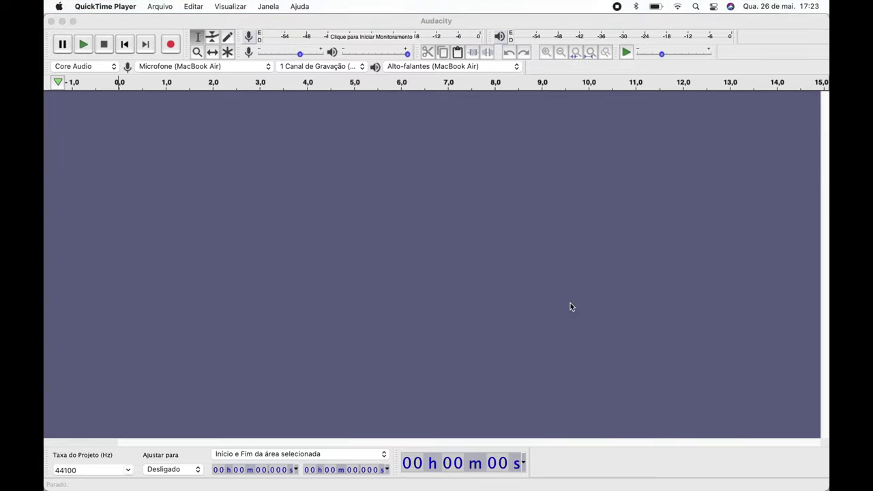
Add a new mono audio track to the empty project.
left_click(204, 200)
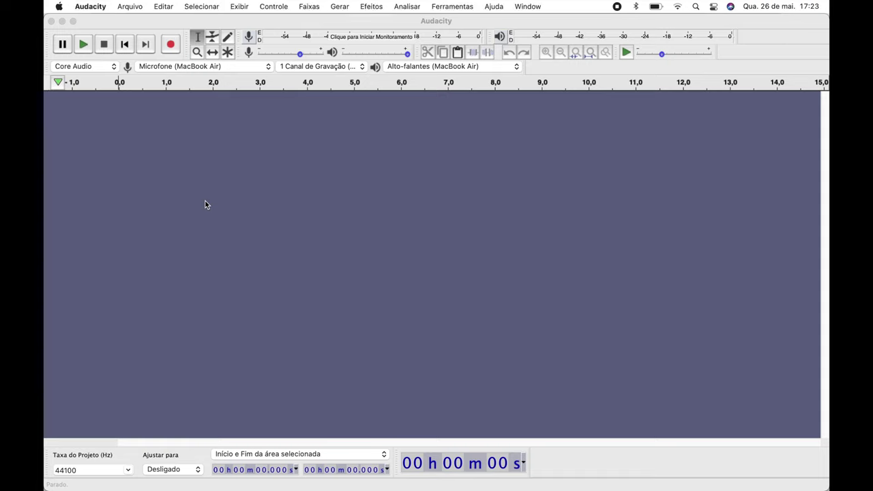
left_click(310, 6)
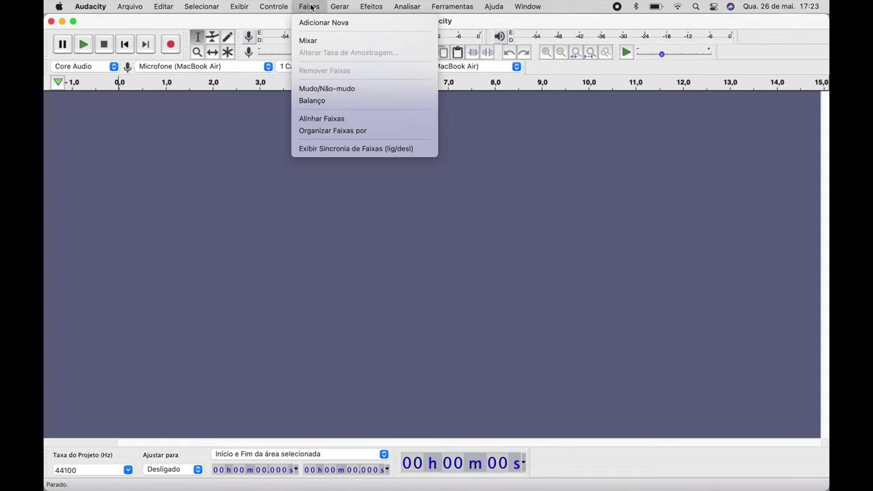
mouse_move(320, 23)
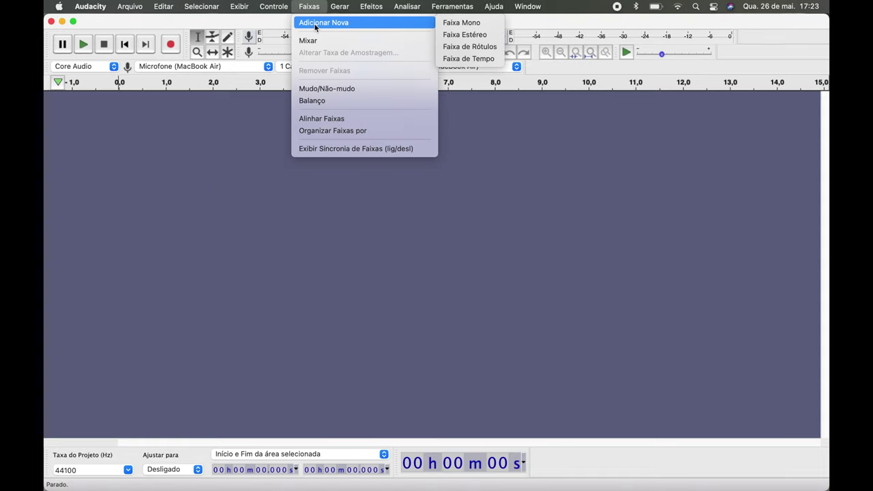
left_click(468, 24)
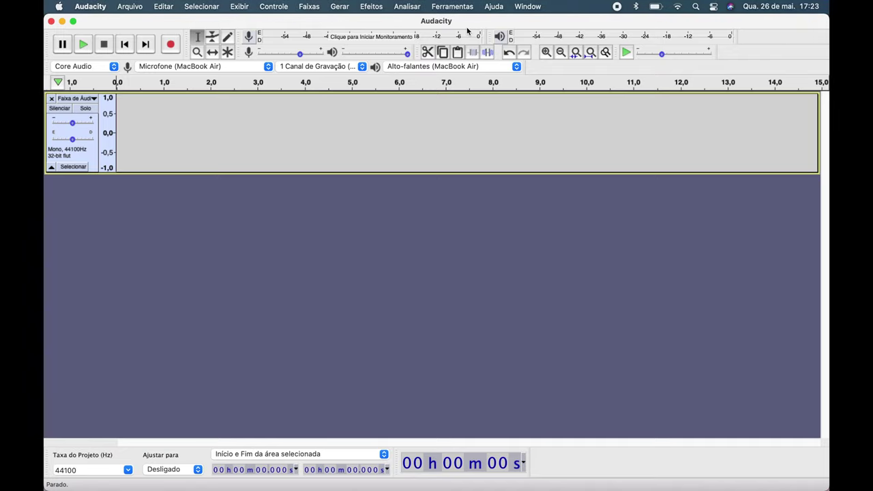
Record about 17 seconds of speech on the mono track, including a silent stretch after the last phrase.
left_click(171, 45)
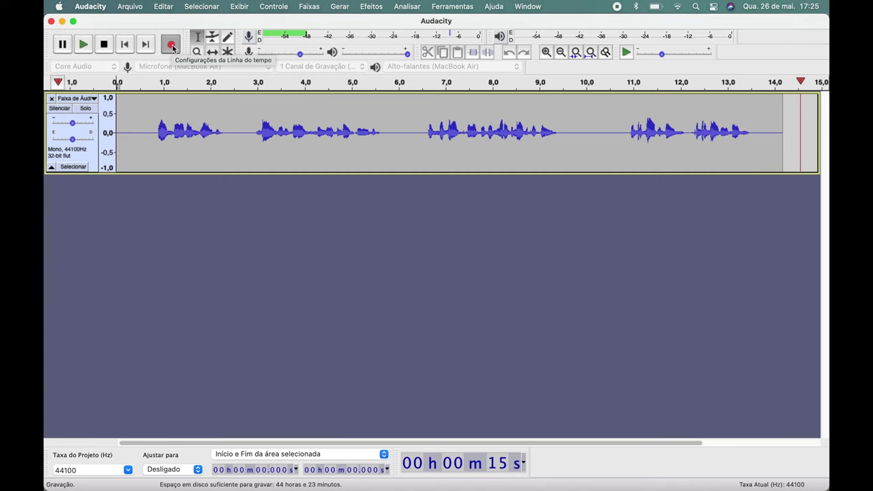
key("space")
scroll(407, 158, "left", 5)
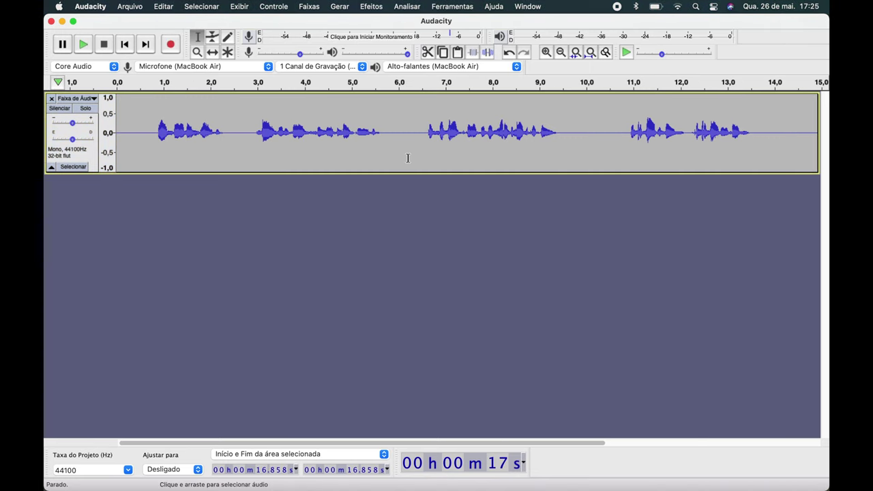
Capture a noise profile for Noise Reduction from the silent stretch between about 13.5 s and 16.8 s.
scroll(402, 157, "down", 2)
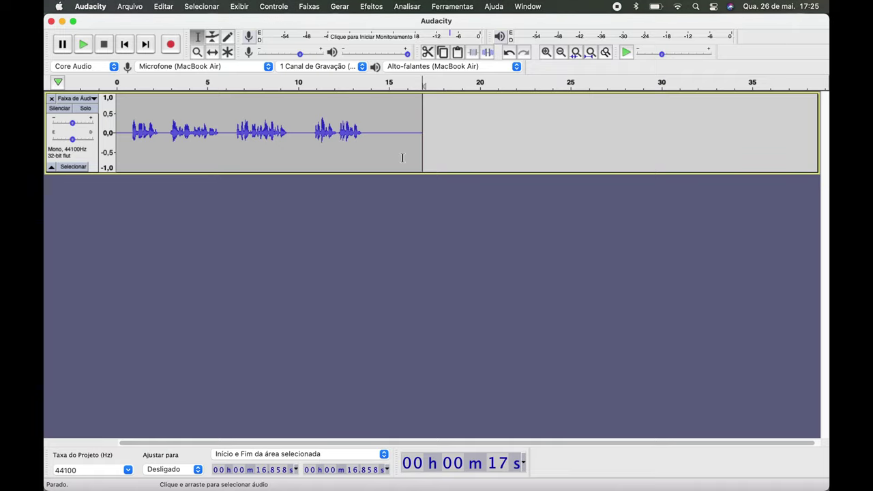
scroll(402, 158, "up", 4)
left_click_drag(472, 132, 250, 134)
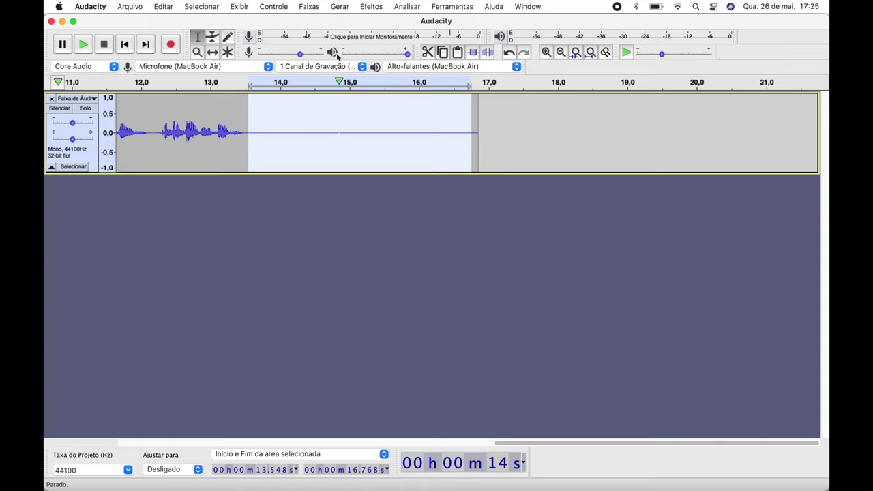
left_click(371, 7)
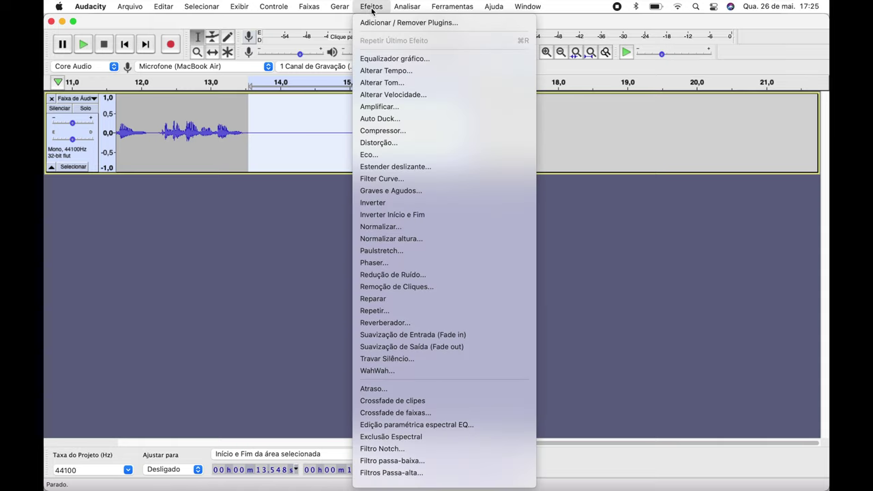
left_click(404, 275)
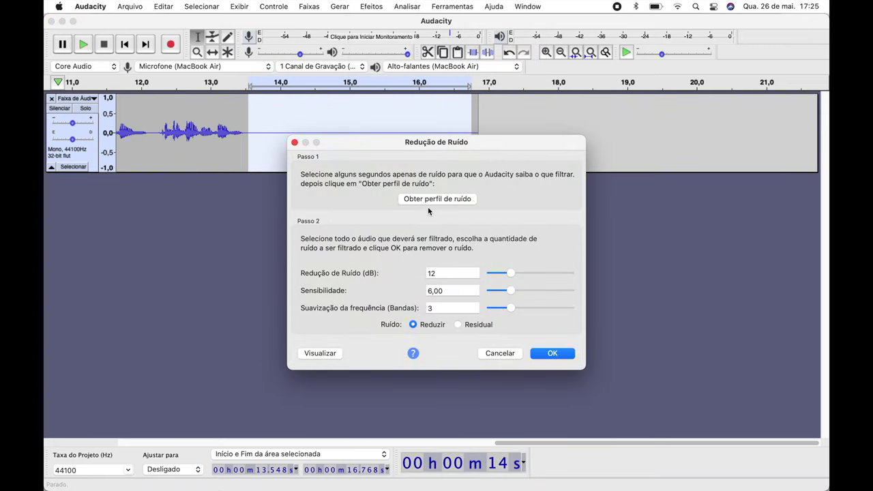
left_click(428, 200)
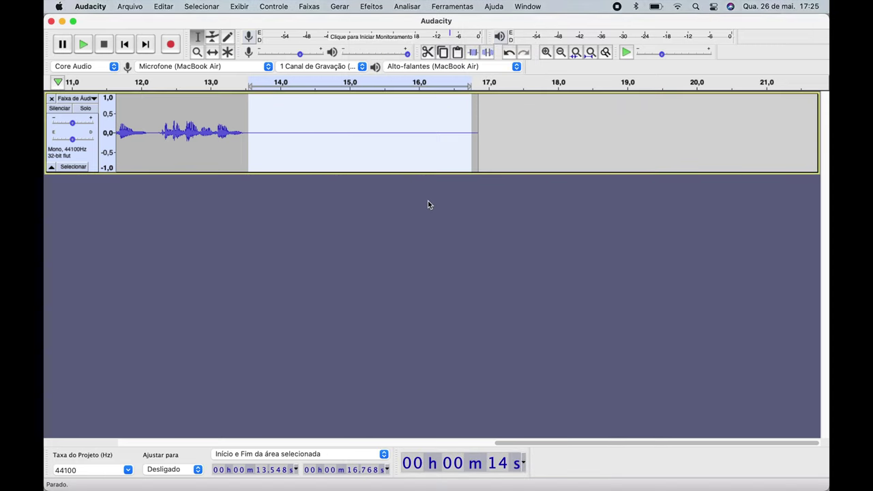
Apply Noise Reduction to the whole track with 12 dB reduction, sensitivity 6.00 and 3 frequency smoothing bands.
left_click_drag(476, 134, 253, 133)
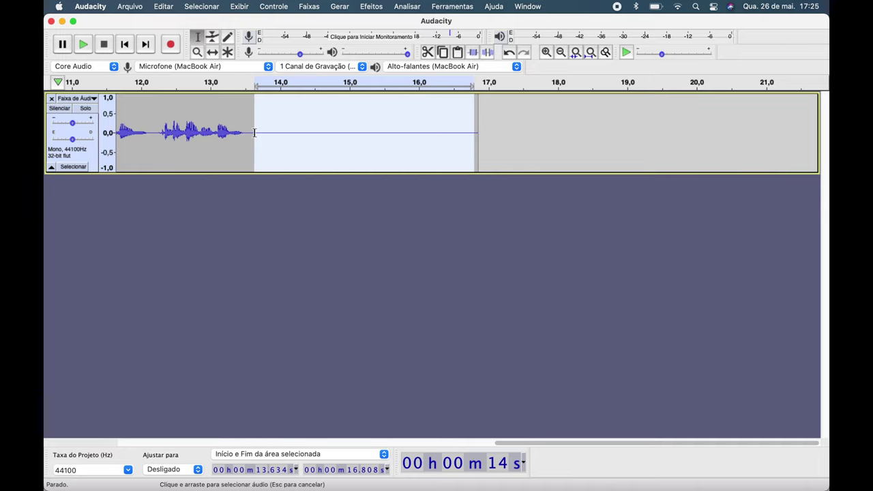
left_click(88, 154)
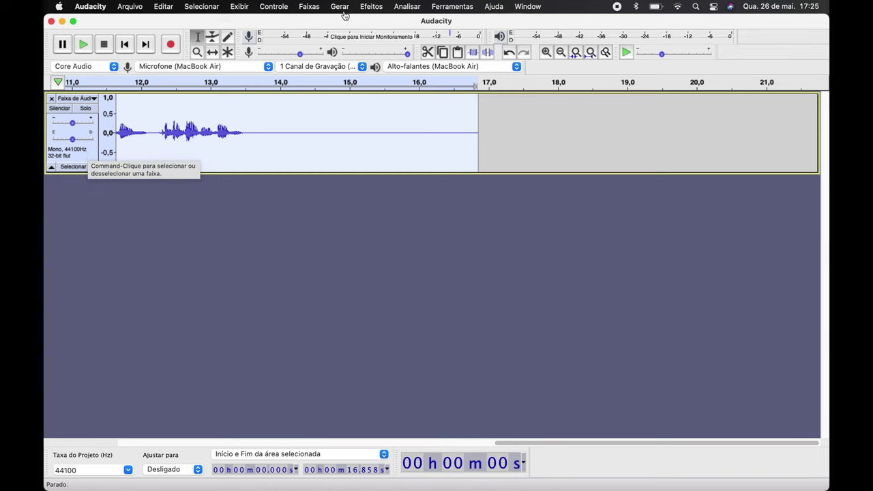
left_click(372, 8)
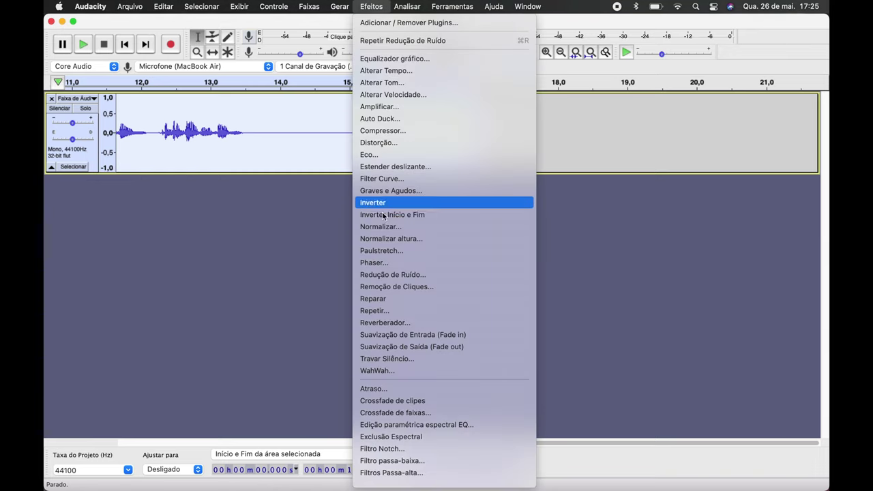
left_click(406, 277)
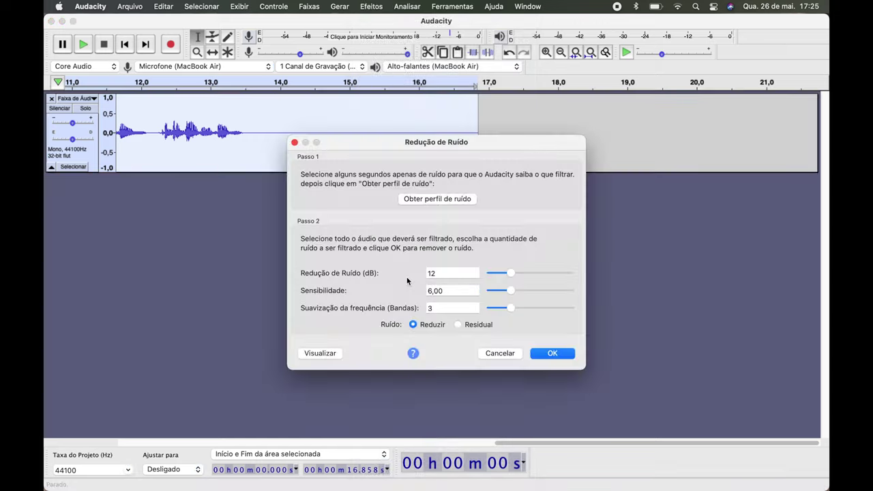
left_click(553, 353)
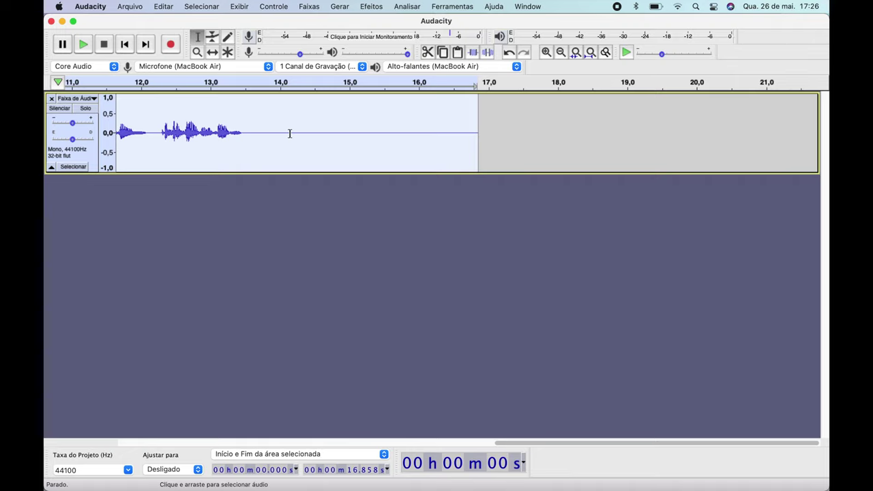
Replace the pause between the first two phrases, about 2.26 s to 2.97 s, with generated silence lasting 30000 samples.
scroll(290, 133, "left", 5)
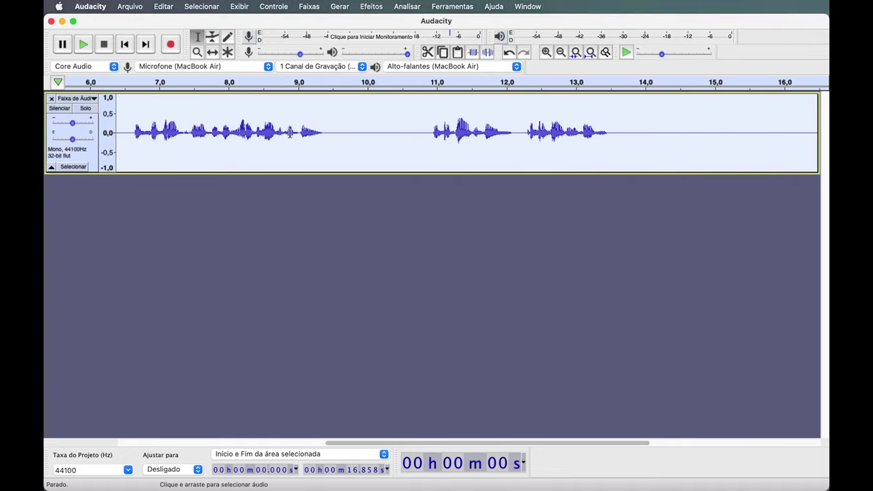
scroll(289, 133, "left", 5)
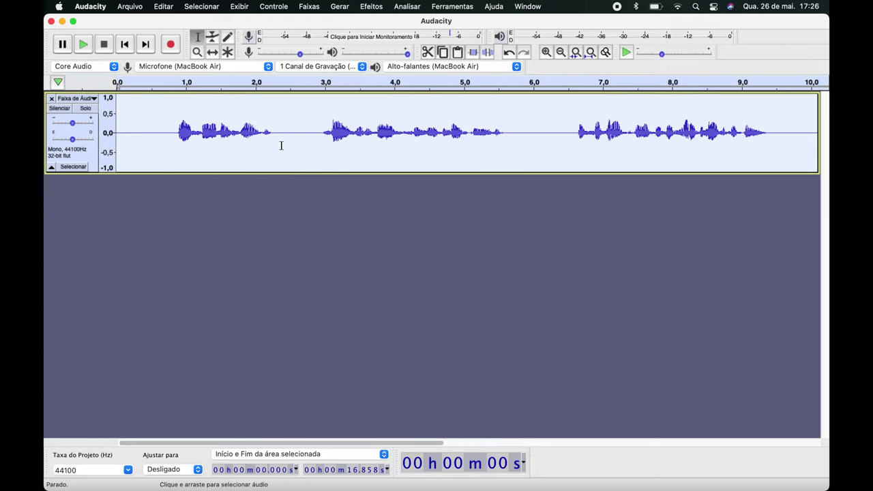
left_click(294, 153)
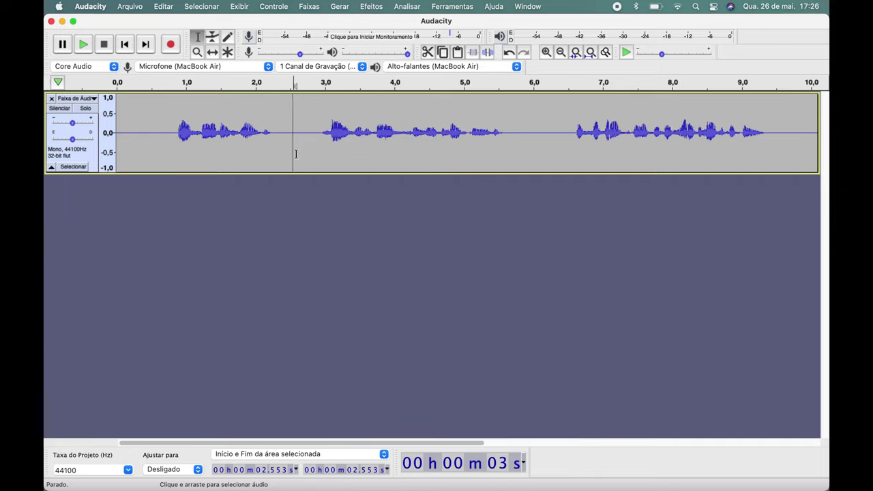
key("super+3")
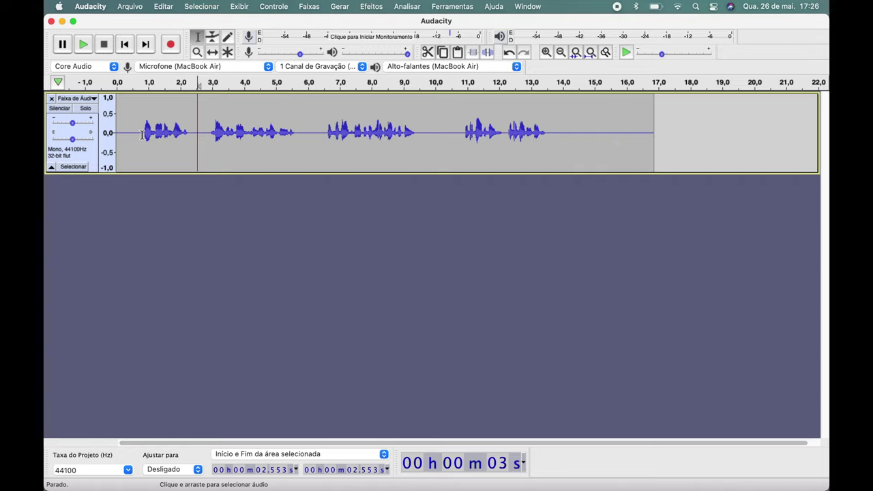
scroll(142, 135, "up", 3)
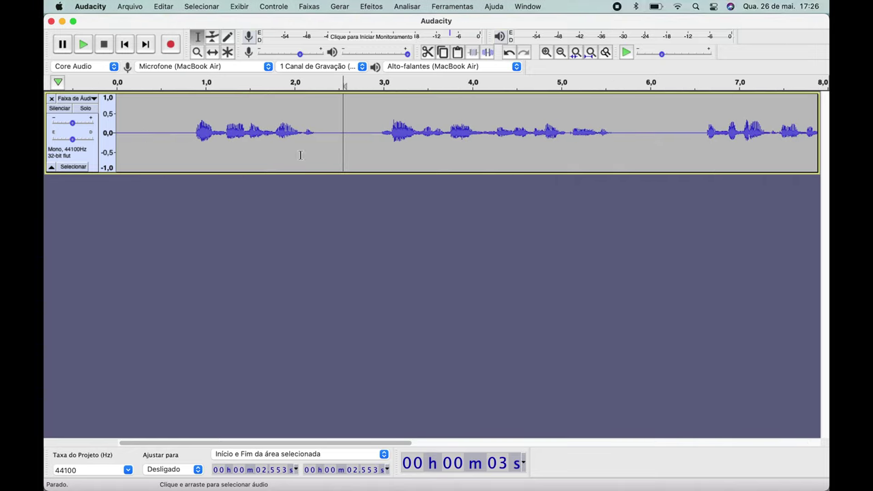
left_click_drag(318, 133, 381, 158)
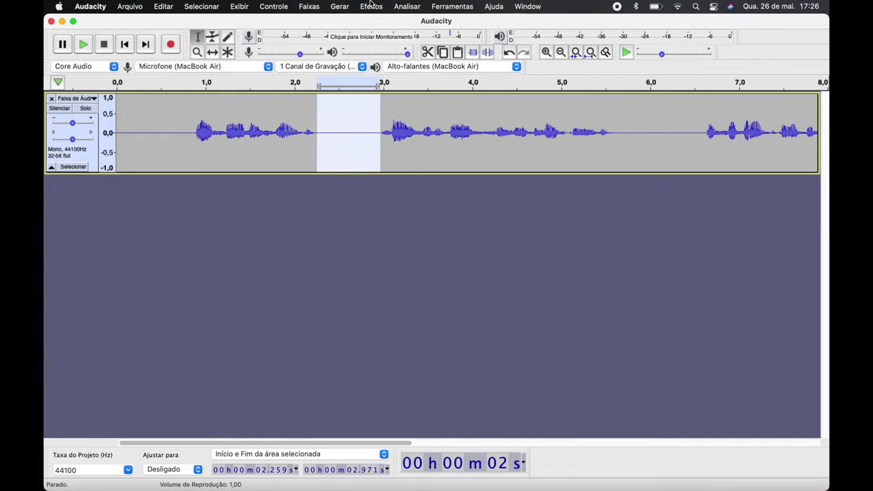
left_click(343, 8)
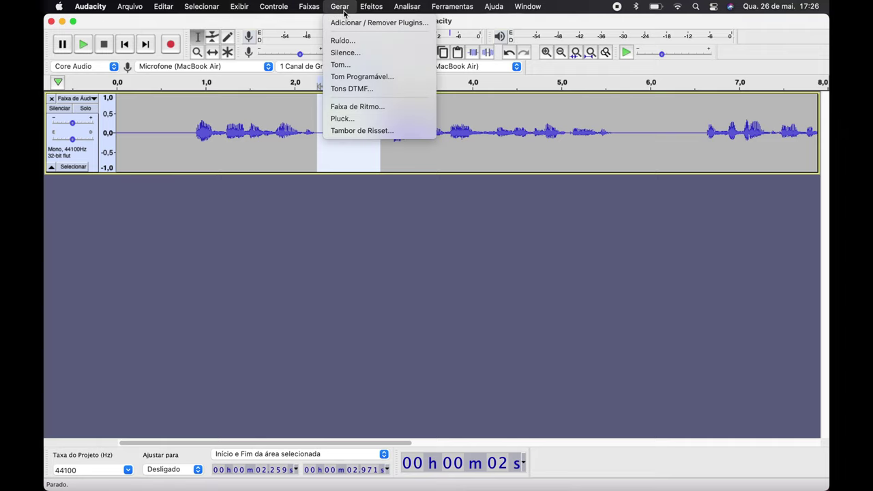
left_click(338, 52)
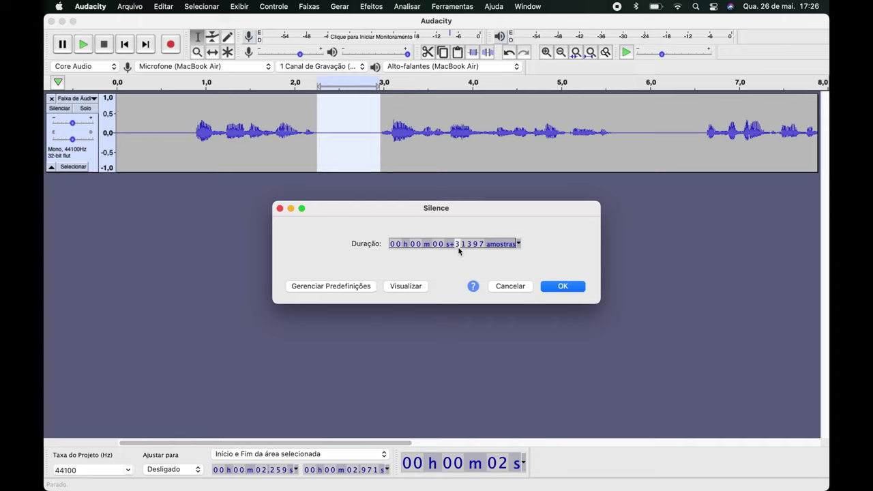
type("0")
key("Left")
key("Left")
type("000")
key("Return")
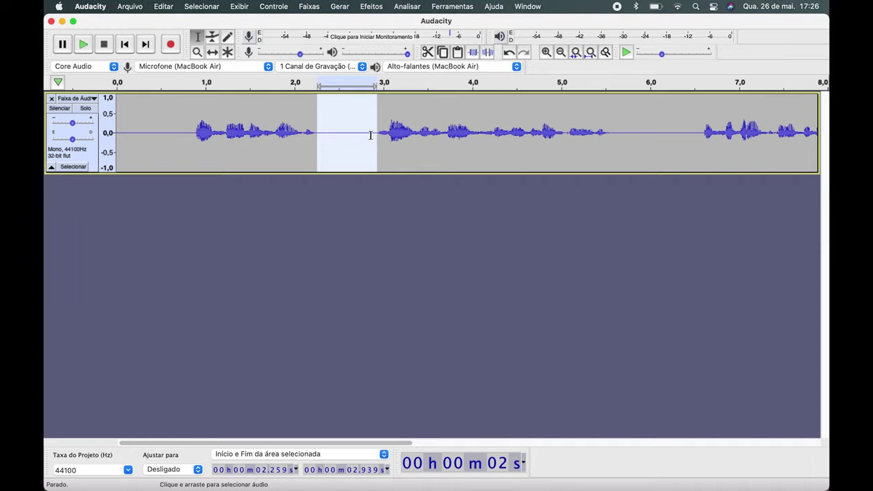
Replace the pauses starting at about 5.58 s and 9.01 s with the same 30000-sample generated silence.
scroll(371, 135, "right", 3)
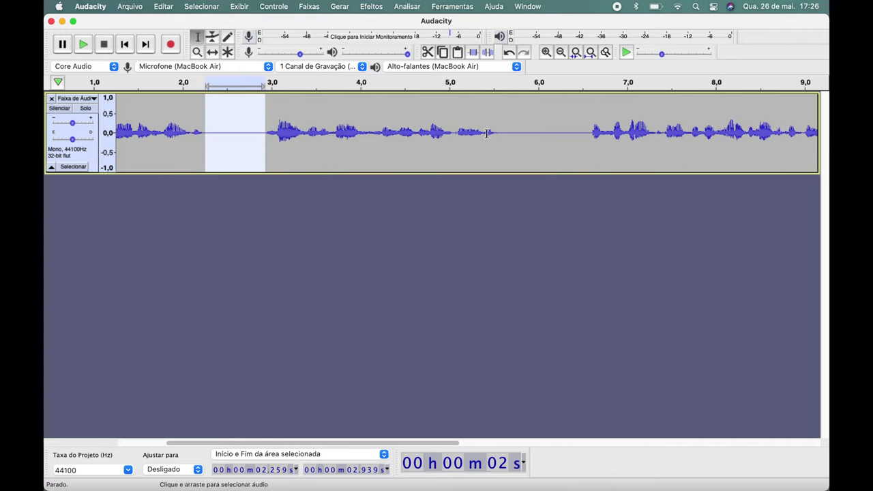
left_click_drag(501, 131, 591, 151)
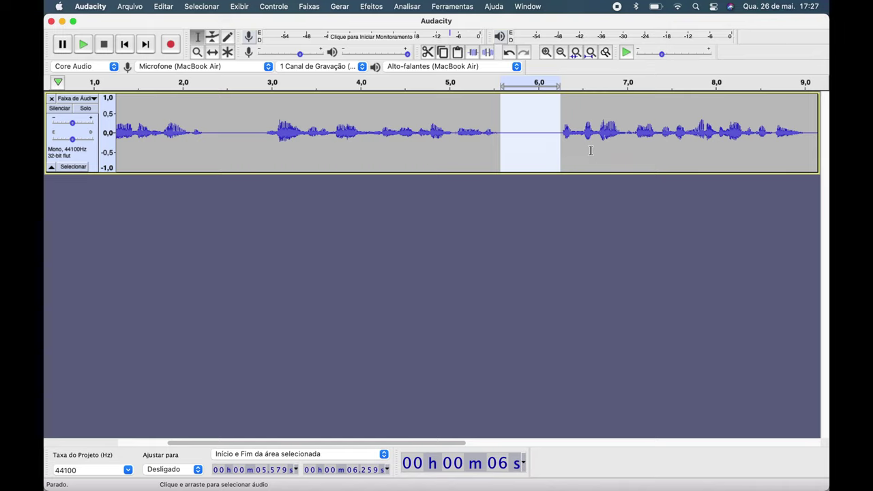
scroll(591, 151, "right", 10)
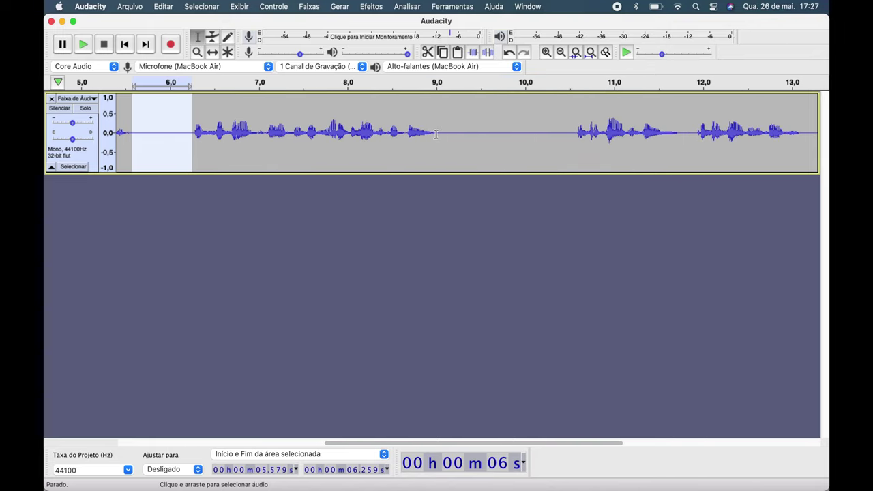
left_click_drag(437, 135, 571, 151)
key("super+r")
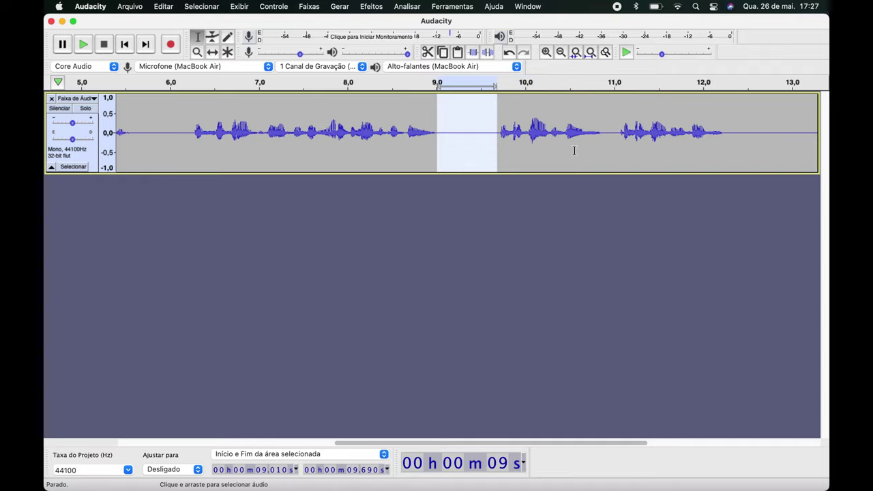
Trim the long silence after the last phrase so the clip ends at about 12.7 s.
scroll(574, 149, "right", 6)
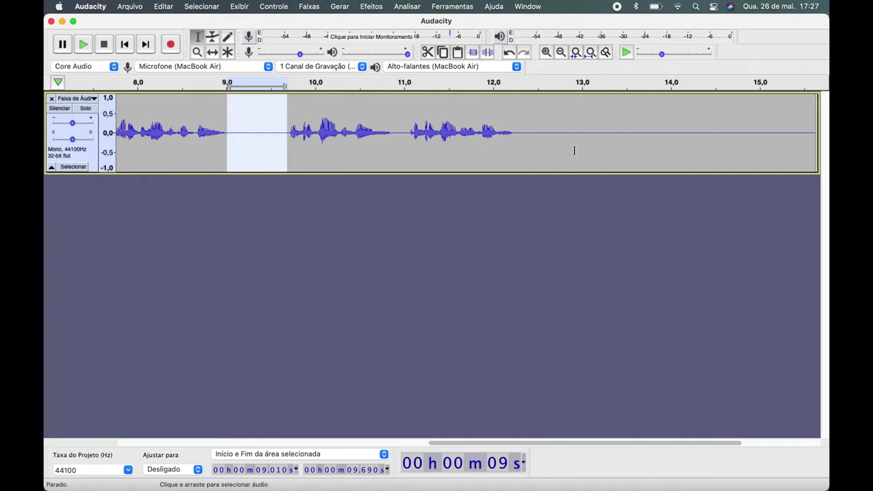
left_click_drag(709, 140, 438, 137)
left_click(429, 136)
left_click(387, 143, "shift")
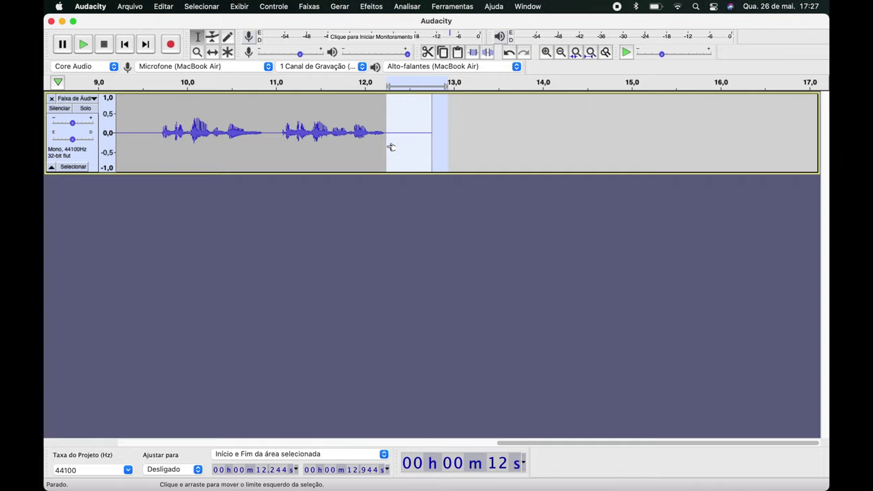
Record a short extra take of about two seconds at the end of the track.
left_click(425, 135)
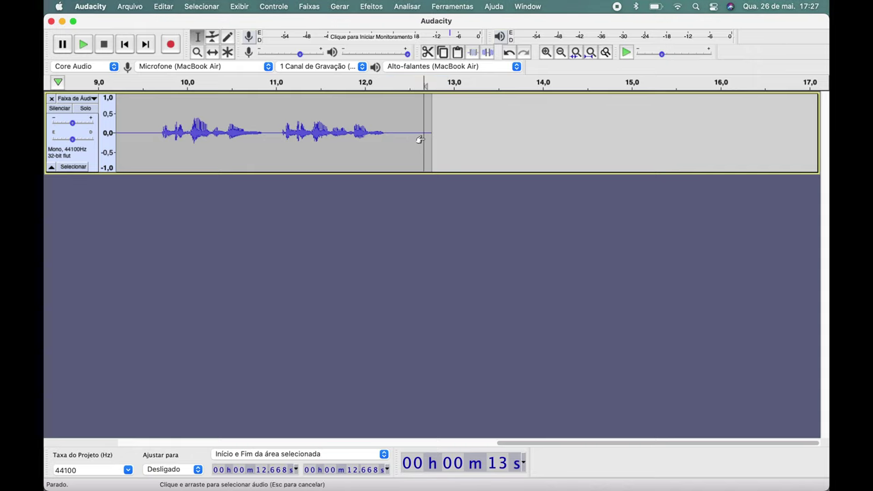
left_click(165, 46)
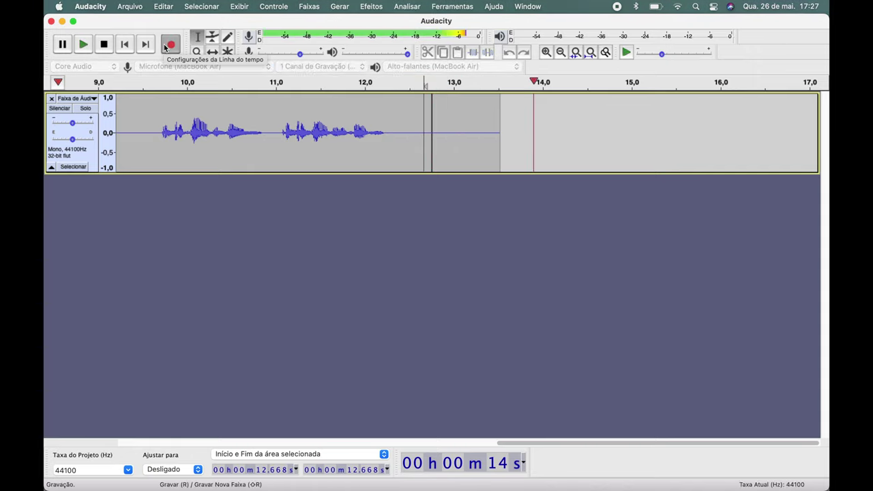
key("space")
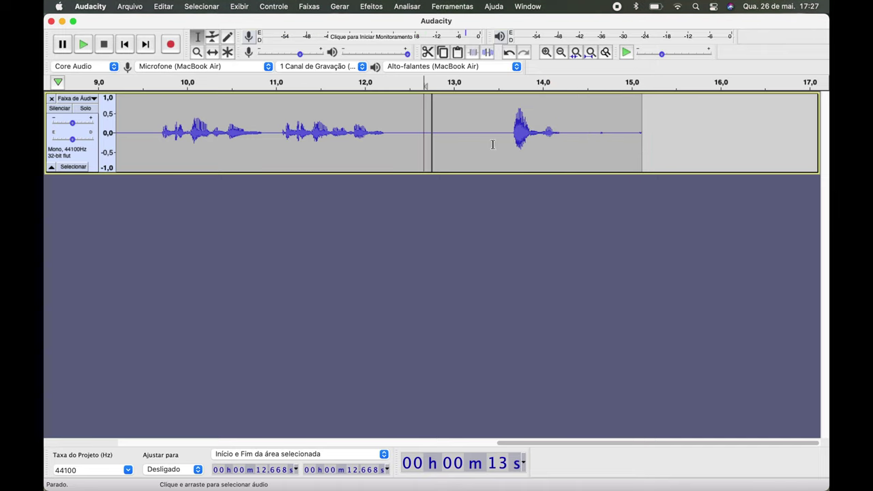
Silence the unwanted sound in the extra take, from about 13.4 s to 14.9 s.
left_click_drag(491, 135, 618, 142)
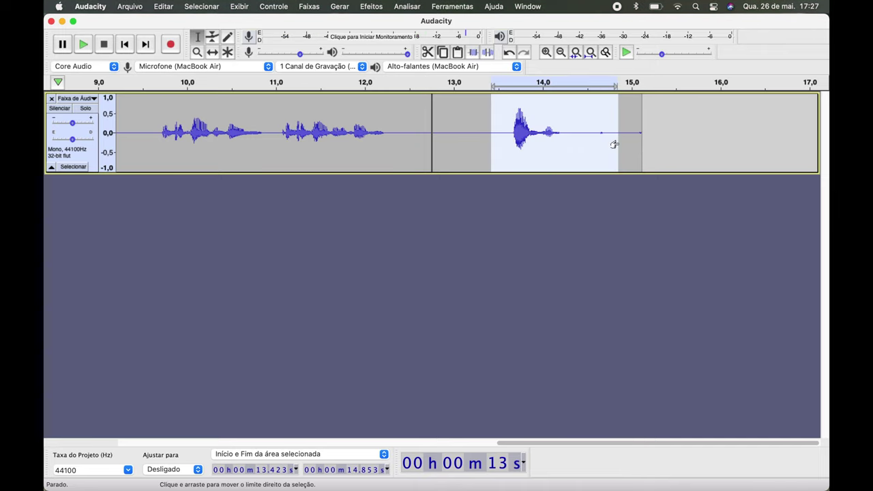
key("space")
key("super+l")
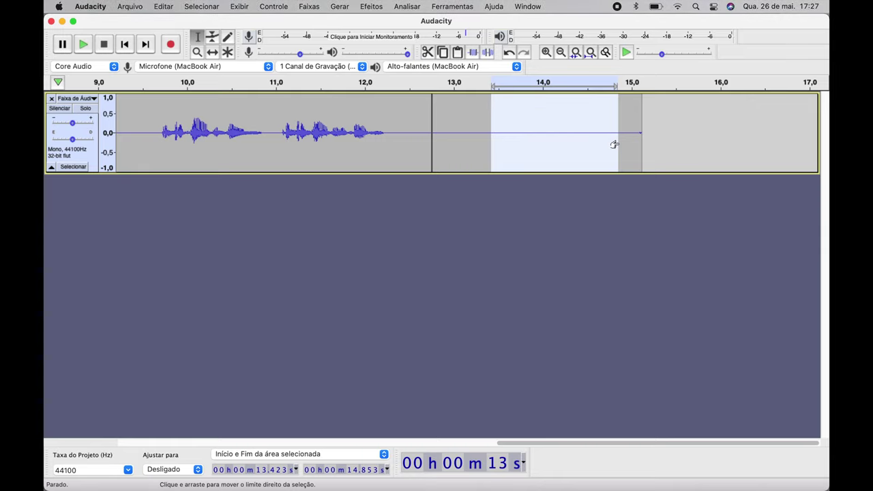
Delete the leftover silence at the end of the track so it ends at about 12.7 s.
left_click_drag(677, 132, 655, 133)
left_click_drag(524, 133, 386, 144)
key("BackSpace")
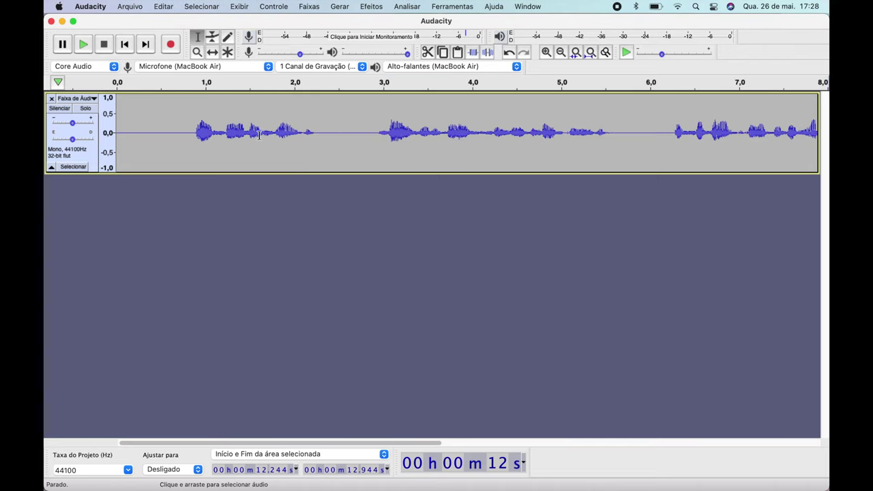
left_click_drag(192, 133, 87, 133)
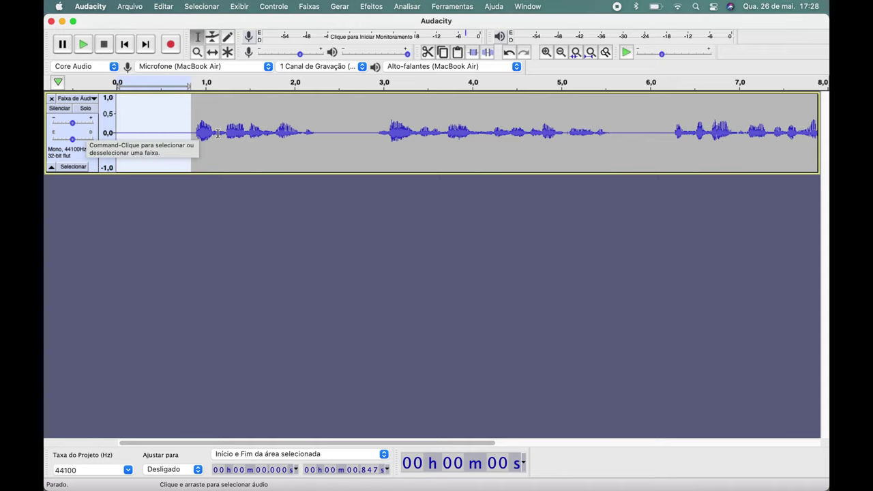
left_click(219, 133)
scroll(252, 133, "down", 1)
scroll(252, 134, "down", 1)
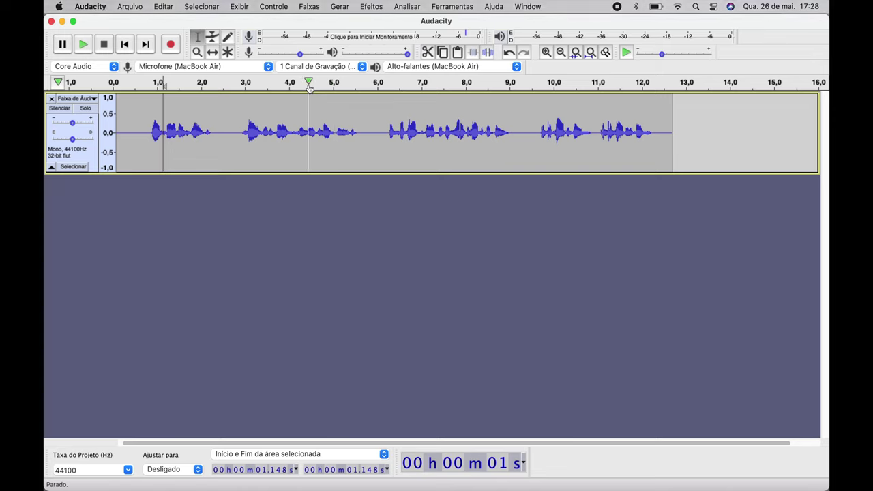
Select the whole narration track, load the "Voz I" factory preset in the Reverb effect and preview it.
left_click(91, 157)
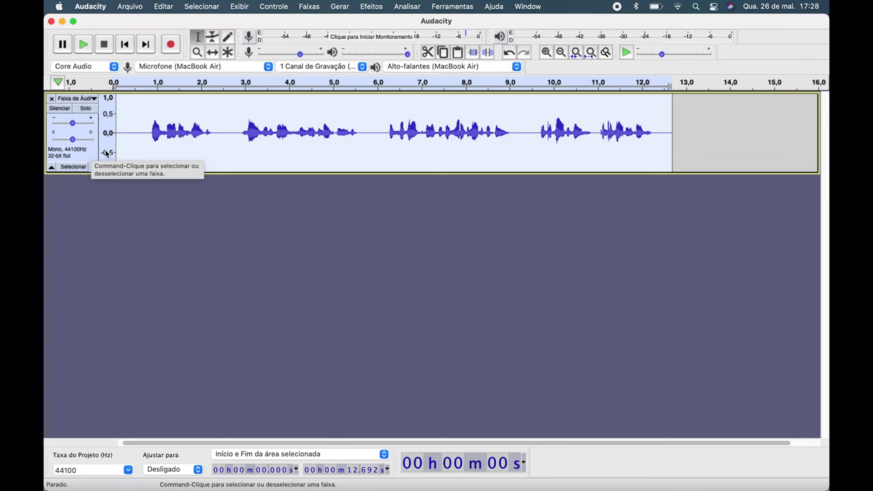
left_click(373, 8)
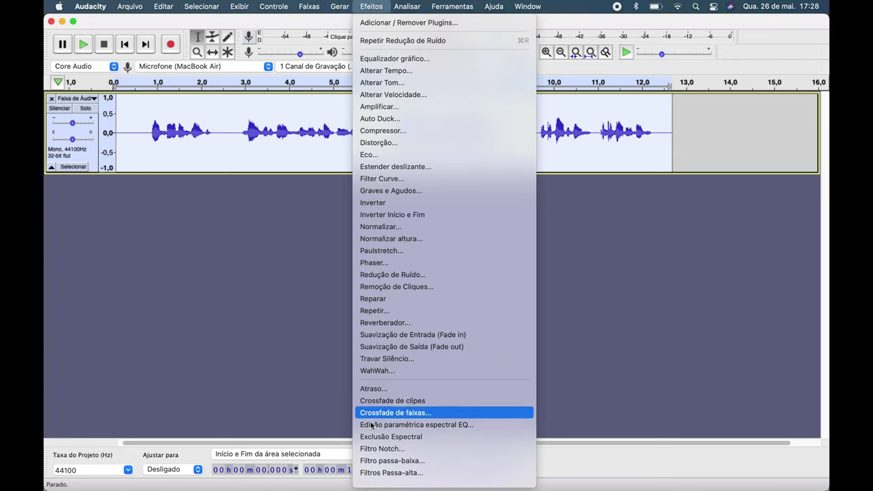
left_click(402, 327)
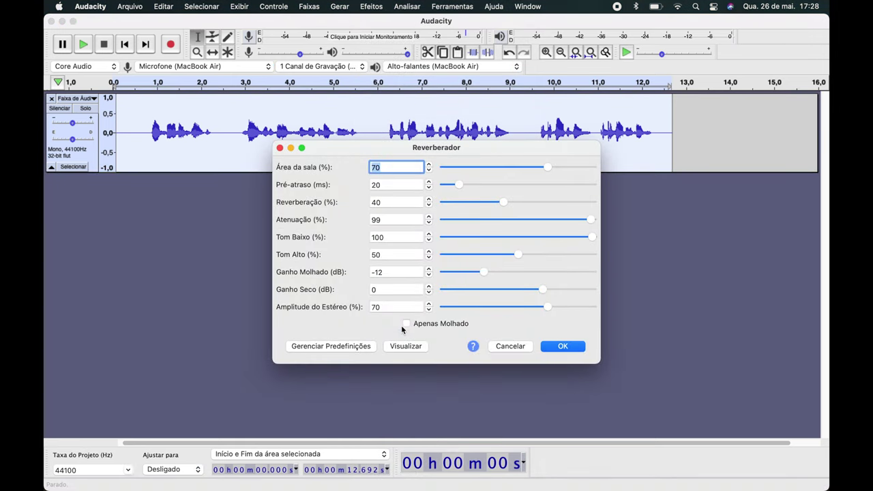
left_click(325, 349)
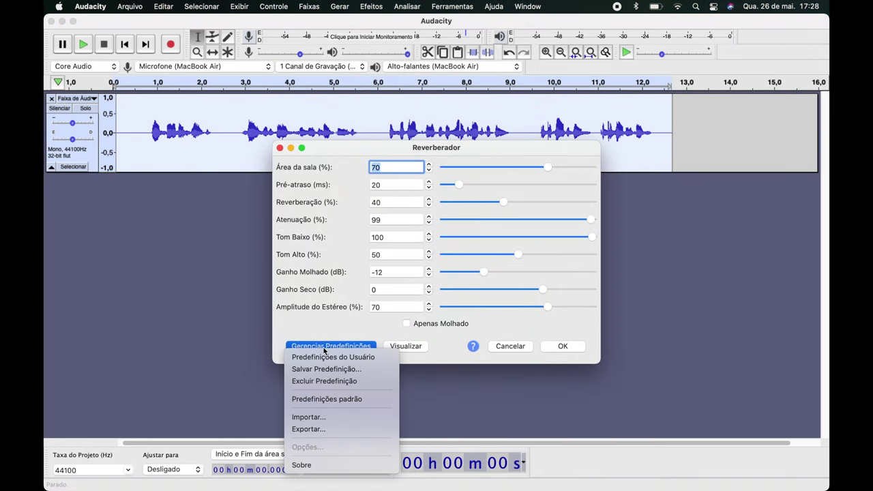
mouse_move(337, 403)
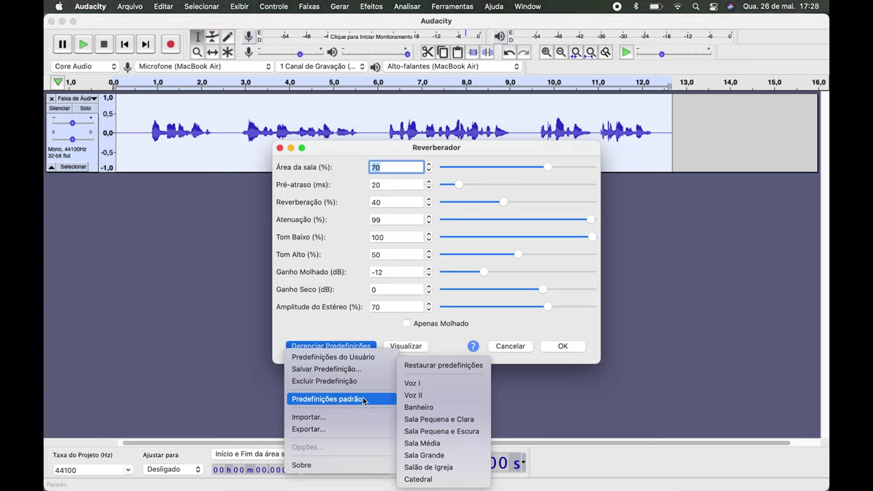
left_click(425, 384)
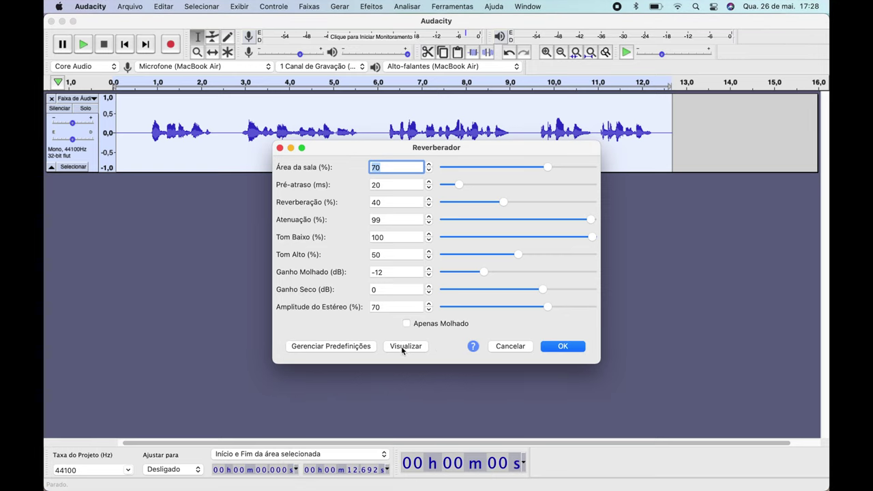
left_click(404, 348)
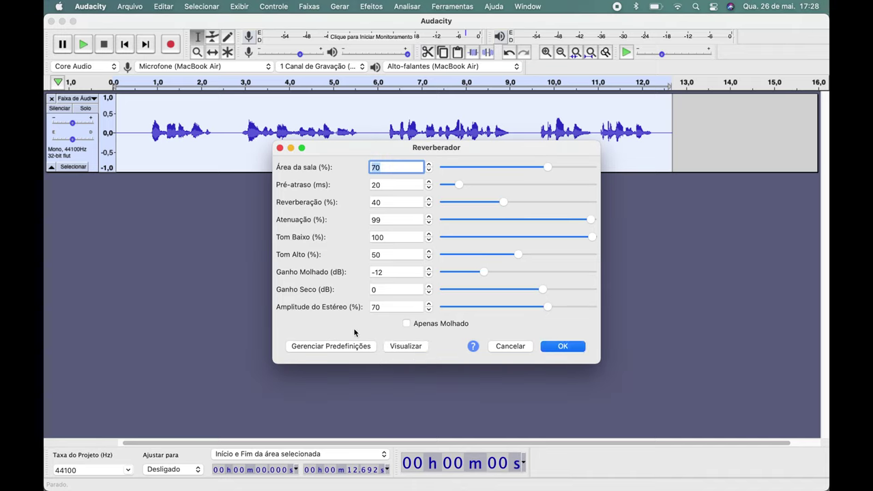
Try the "Voz II" factory preset in the Reverb effect and preview how it sounds.
left_click(331, 346)
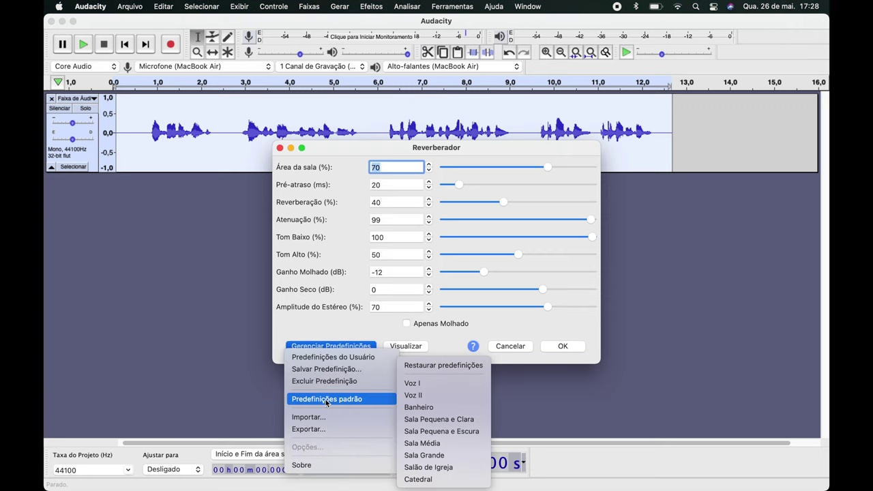
left_click(419, 396)
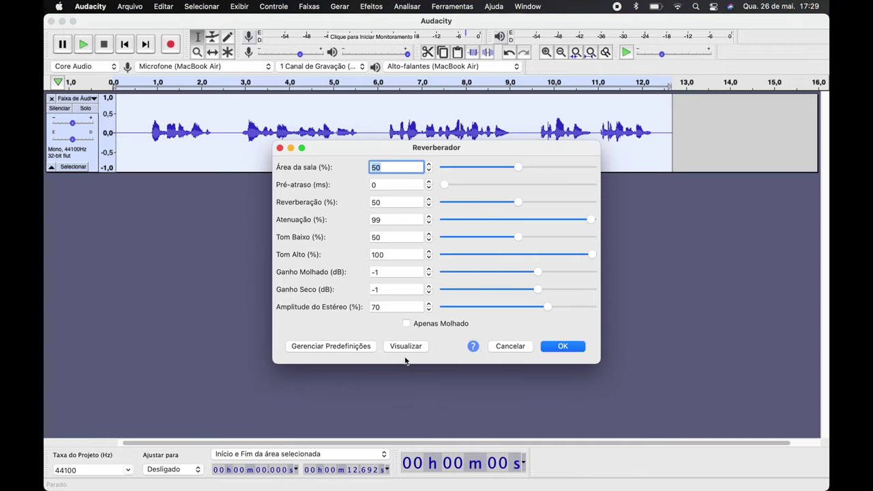
left_click(402, 347)
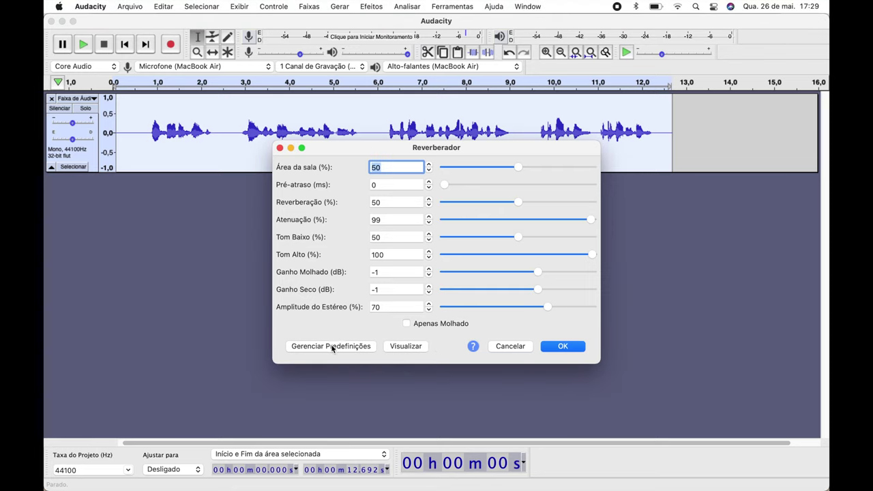
Load the "Voz I" factory preset again and apply the reverb to the whole narration.
left_click(333, 347)
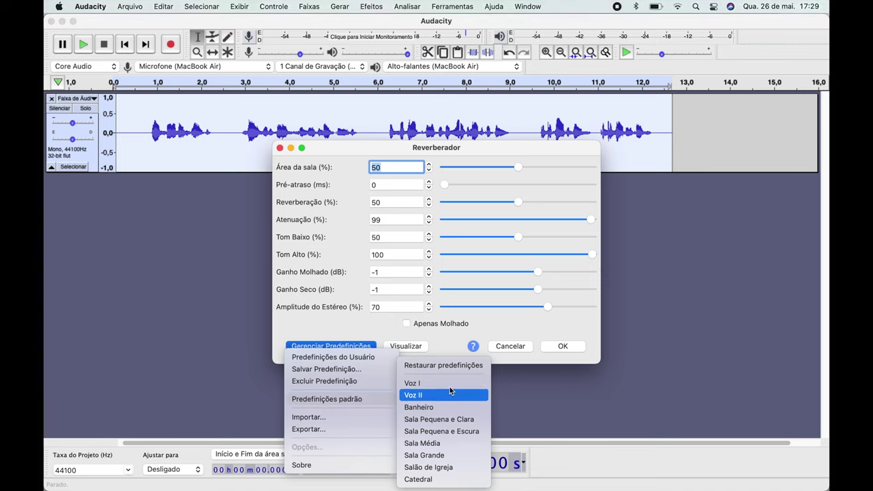
left_click(445, 384)
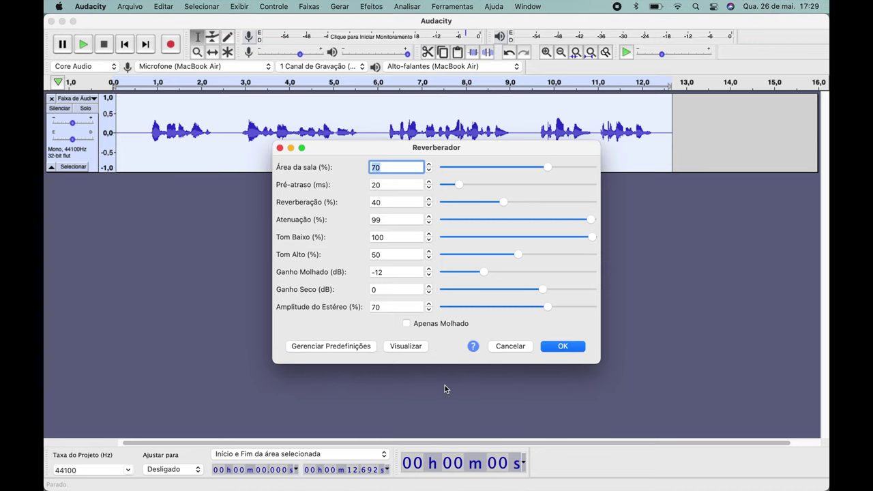
left_click(564, 346)
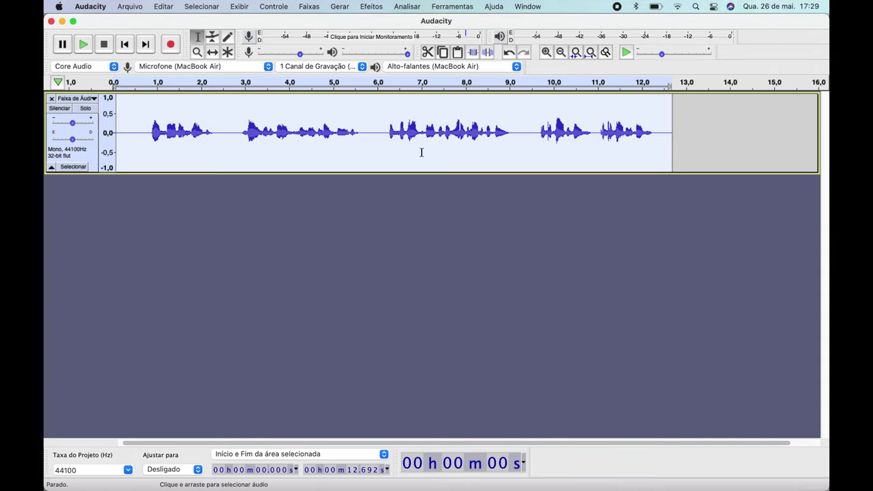
Open the Echo effect for the whole narration and preview it with the existing delay and decay settings.
left_click(371, 6)
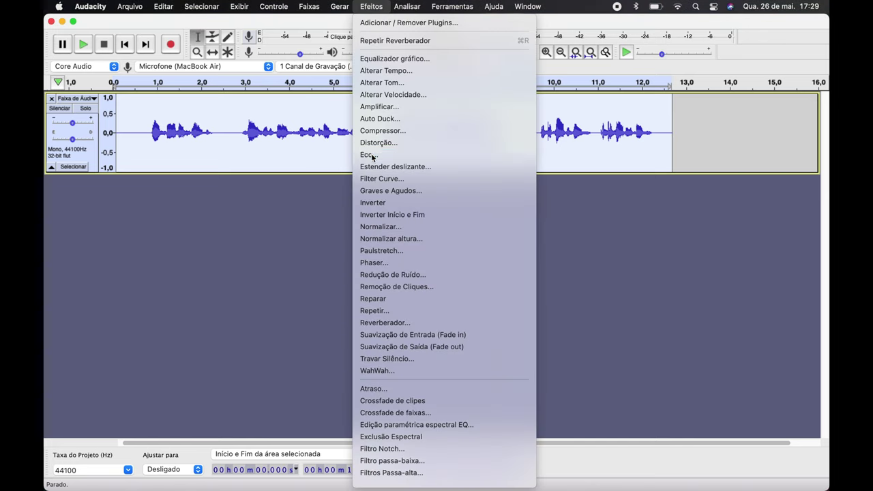
left_click(370, 154)
left_click(470, 228)
left_click(470, 246)
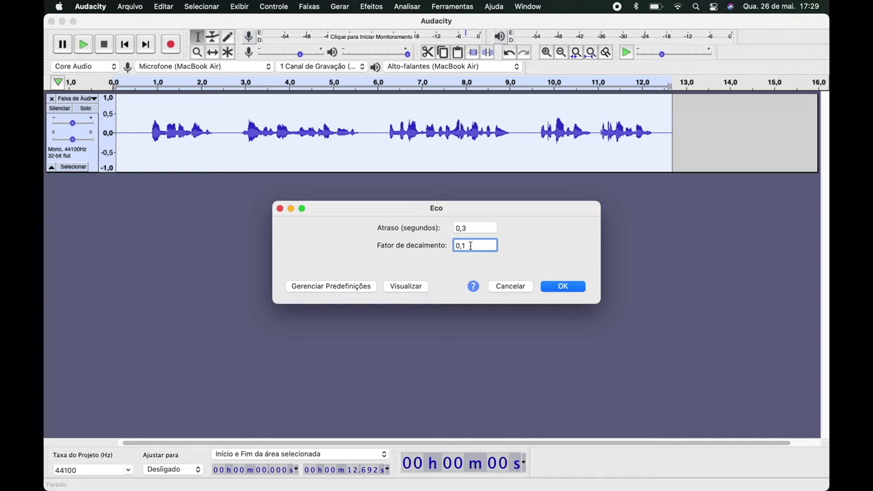
left_click(471, 227)
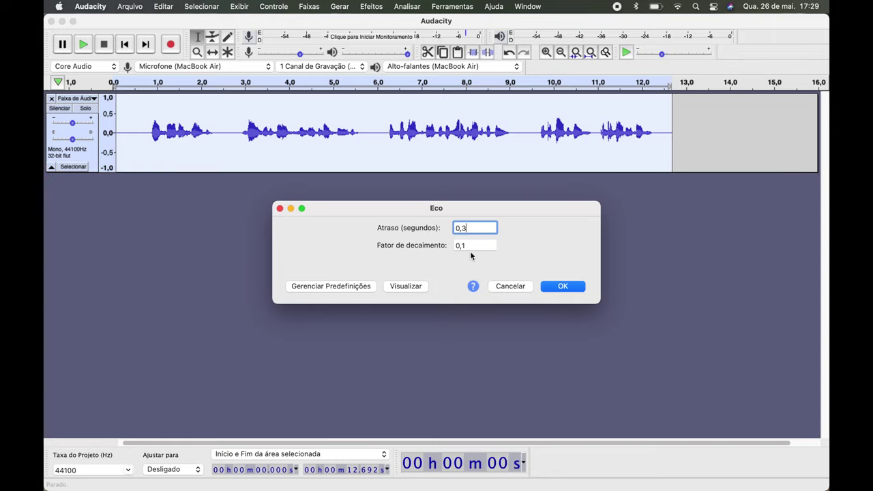
left_click(475, 245)
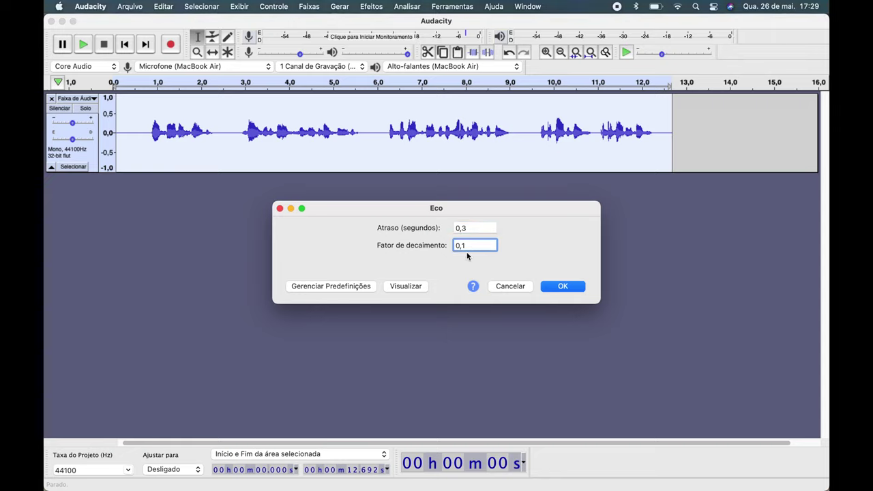
left_click(408, 287)
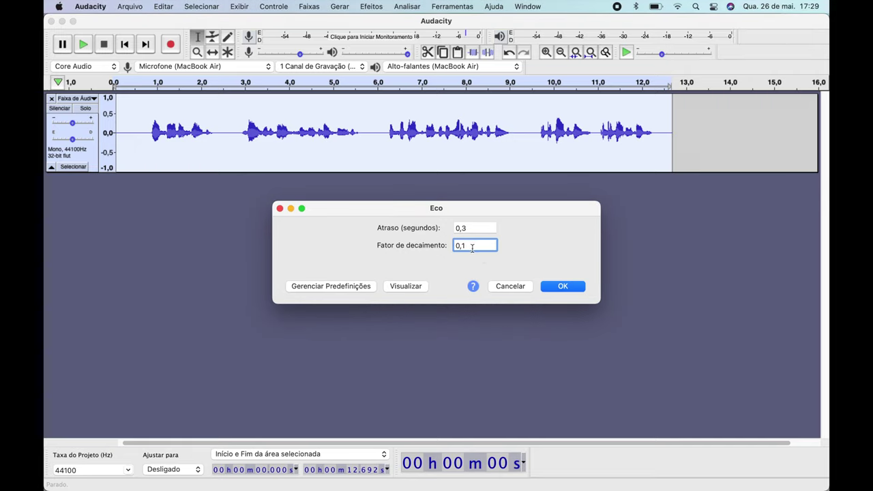
Set the echo's decay factor to 0,2, preview it and apply the effect to the narration.
key("BackSpace")
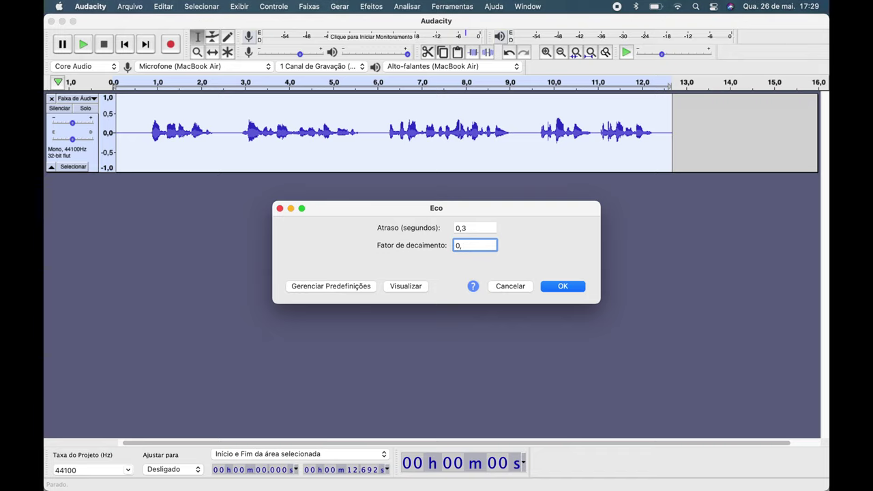
type("2")
left_click(407, 286)
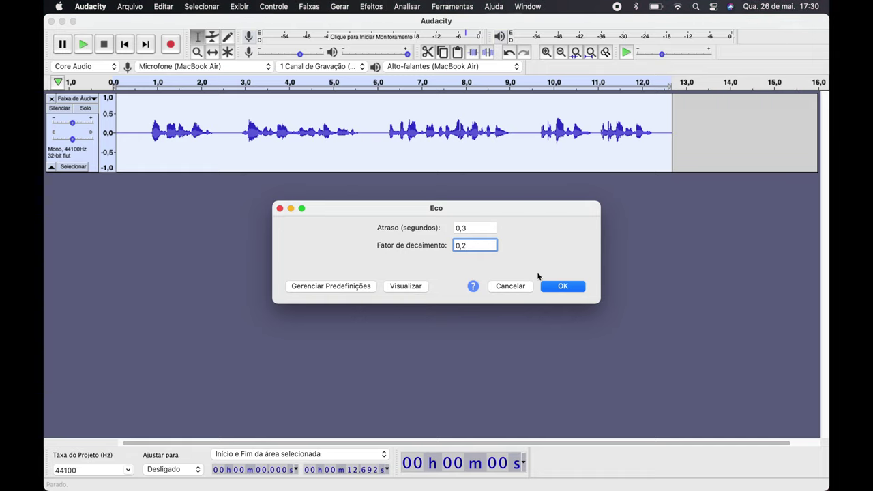
left_click(565, 285)
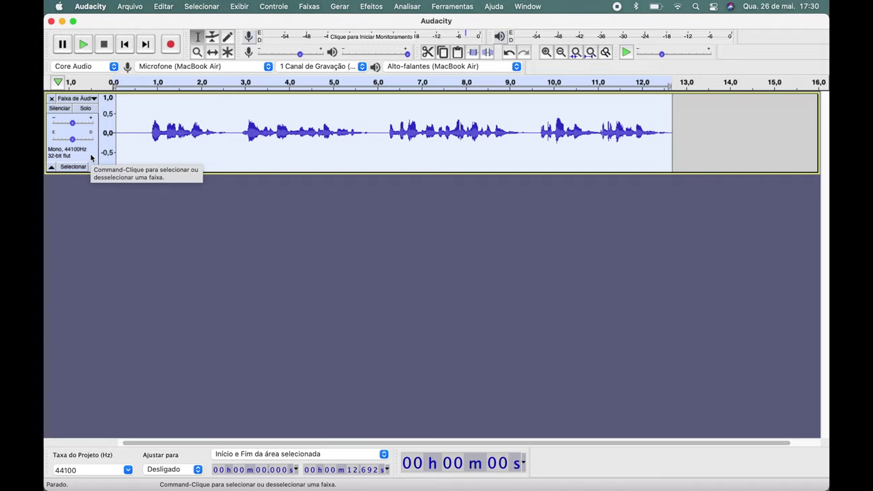
Copy the whole narration and paste three copies at the end of the track, extending it to about 50.8 s.
key("End")
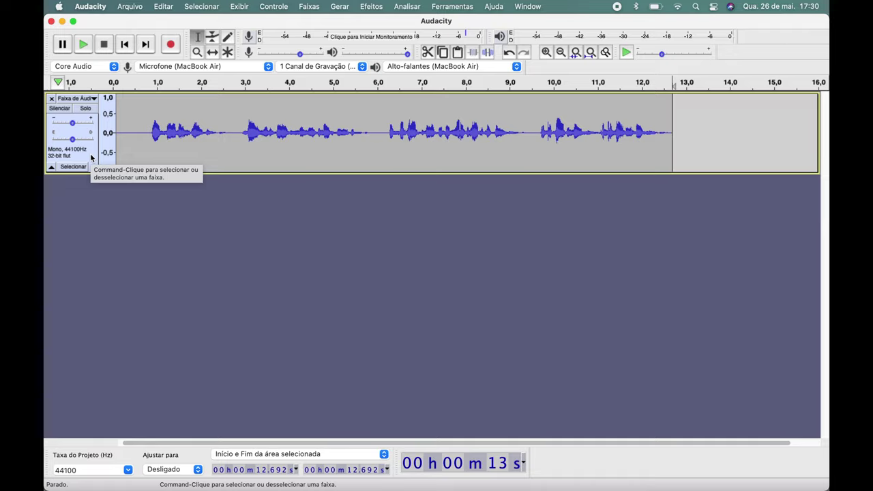
key("super+v")
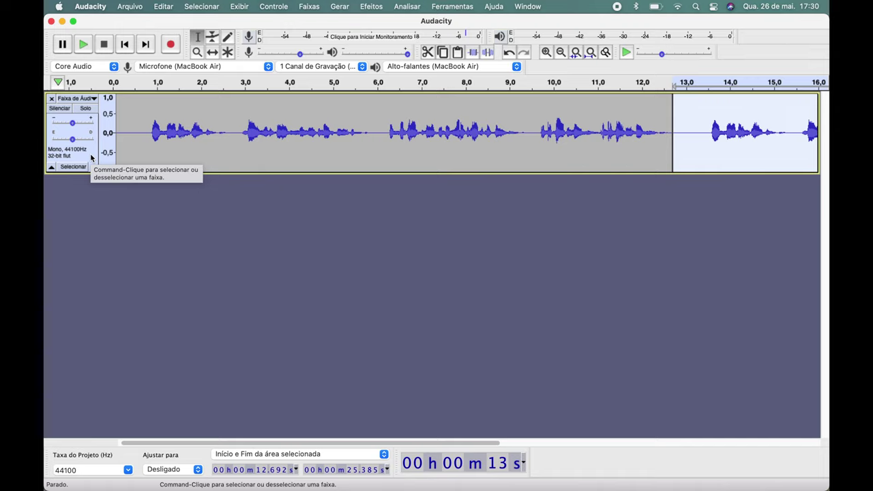
key("super+v")
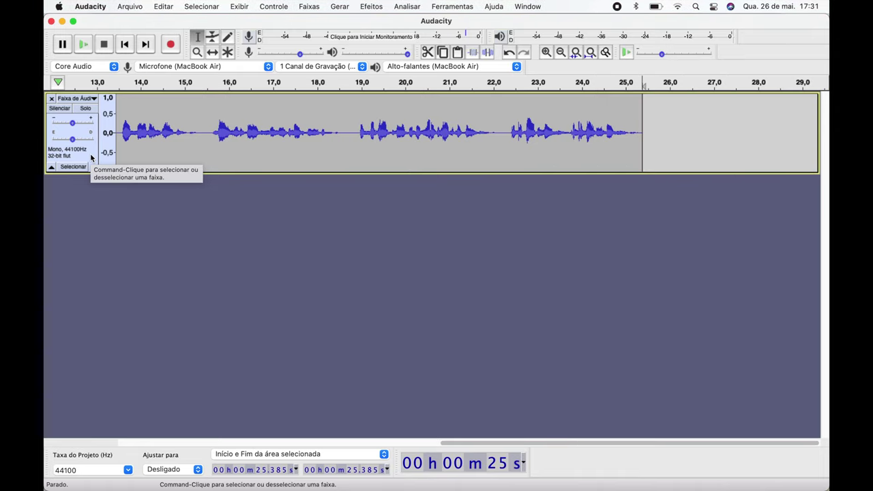
key("super+v")
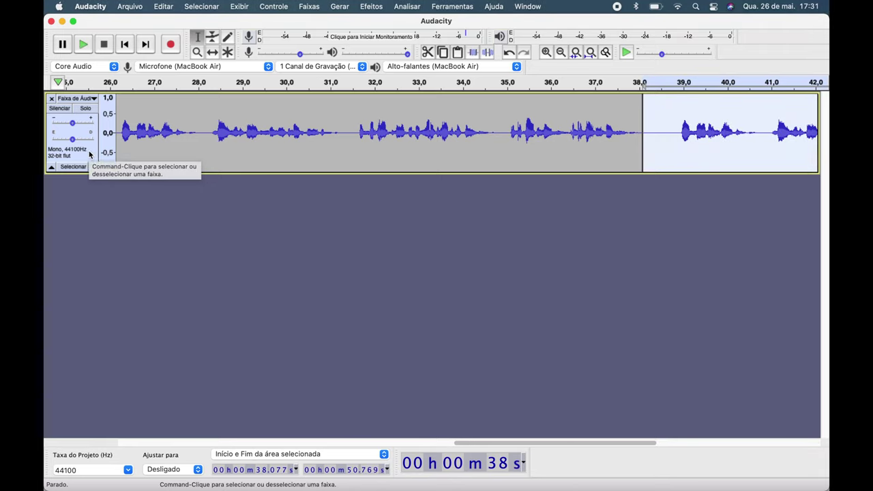
Copy the entire repeated track and append it five times at the end, extending it to about 5 min 5 s.
left_click(89, 155)
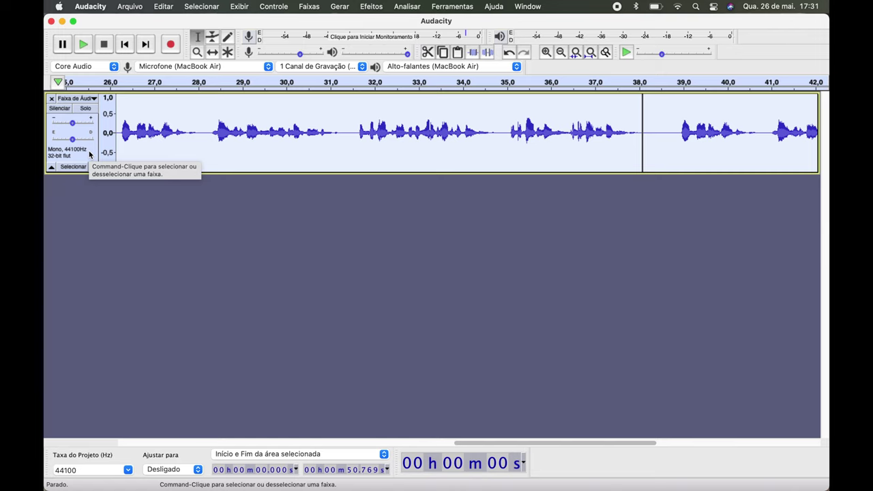
key("End")
key("super+v")
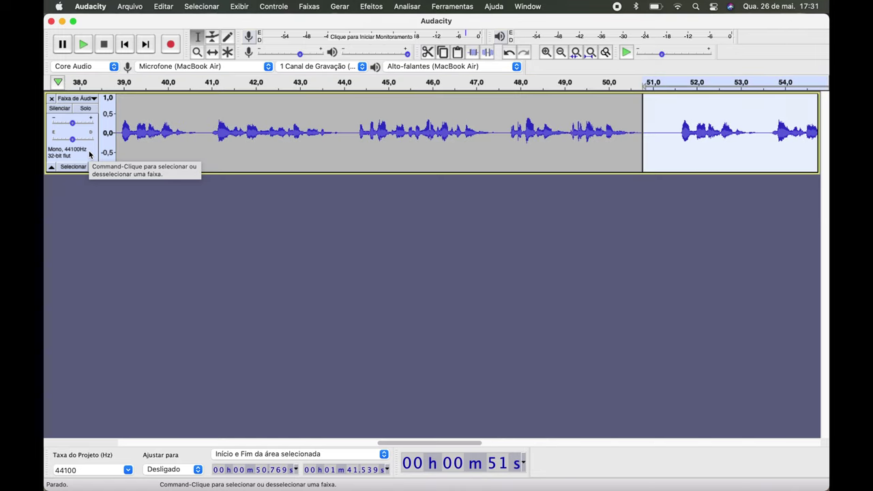
key("End")
key("super+v")
key("End")
key("super+v")
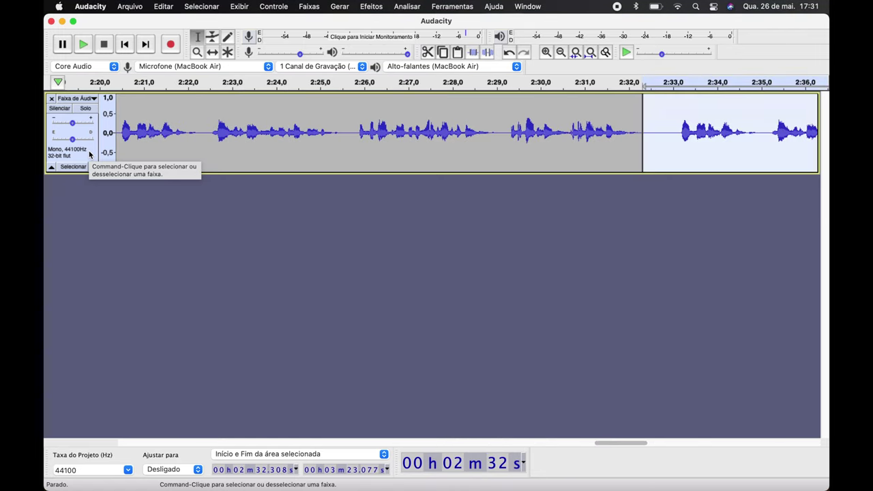
key("End")
key("super+v")
key("End")
key("super+v")
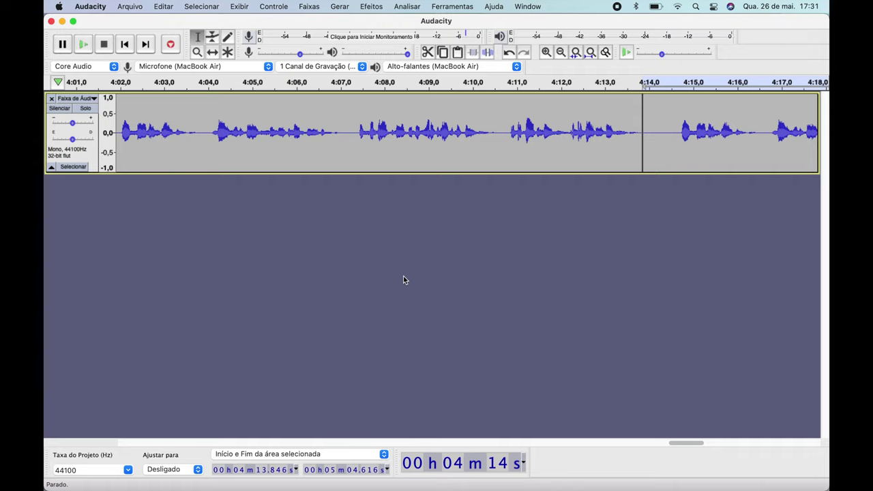
Import the music file 063 Waterfall of love.mp3 from the Faixas folder into the project.
key("super+o")
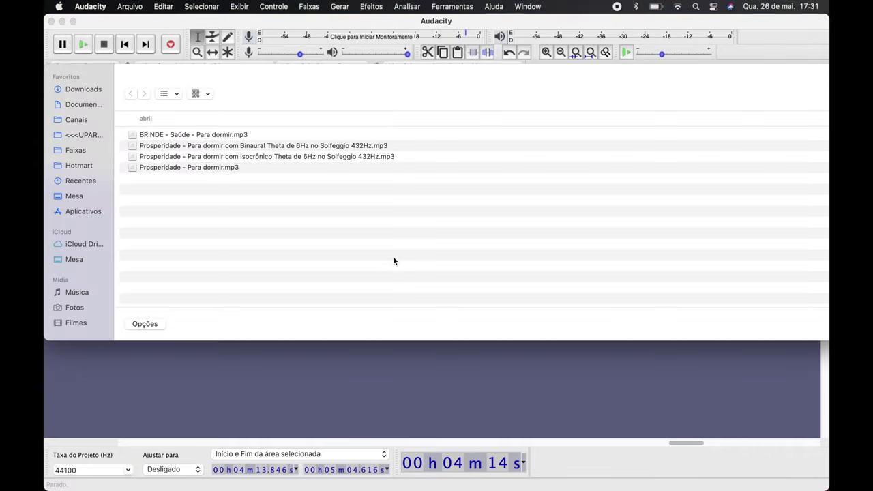
left_click(83, 90)
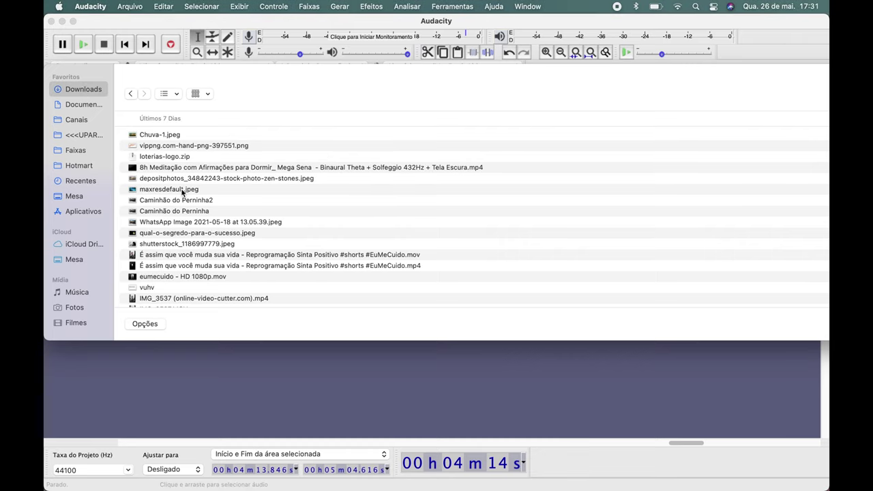
scroll(172, 169, "down", 1)
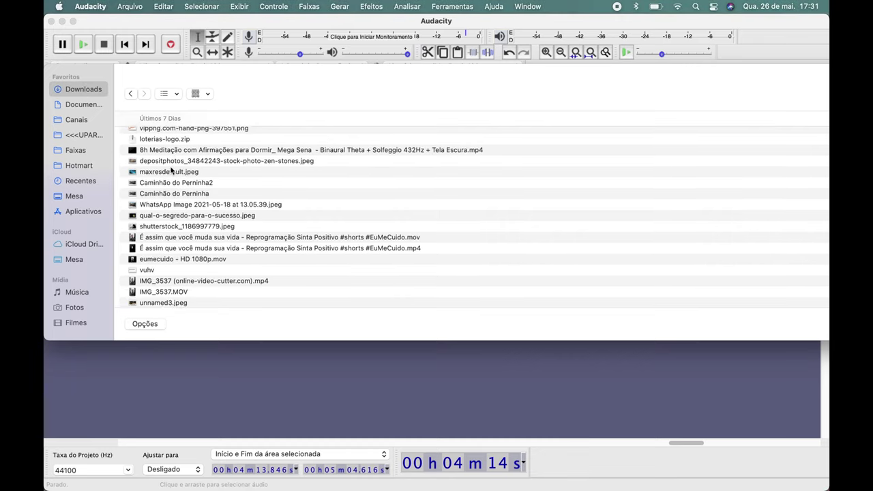
left_click(72, 151)
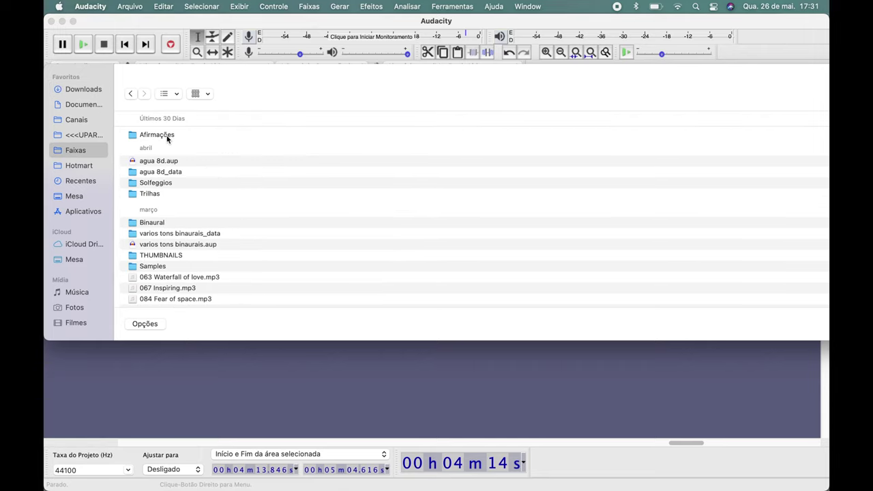
scroll(161, 196, "down", 3)
scroll(161, 197, "down", 4)
left_click(187, 166)
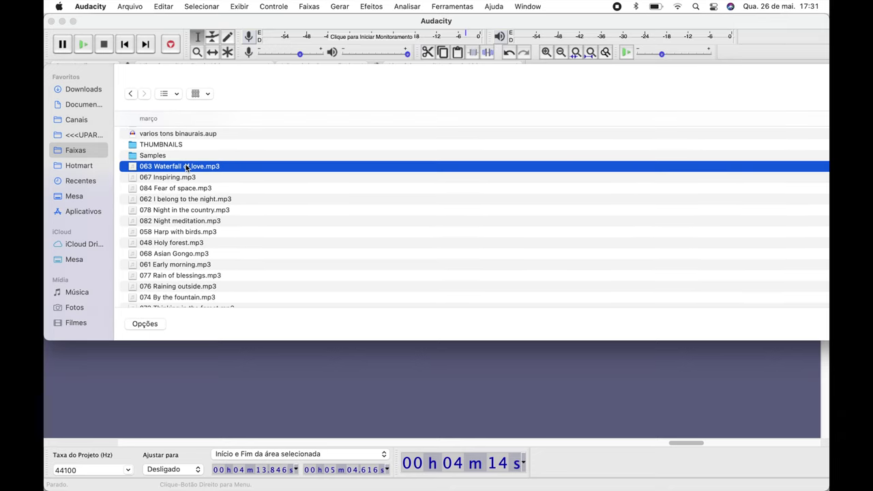
double_click(187, 167)
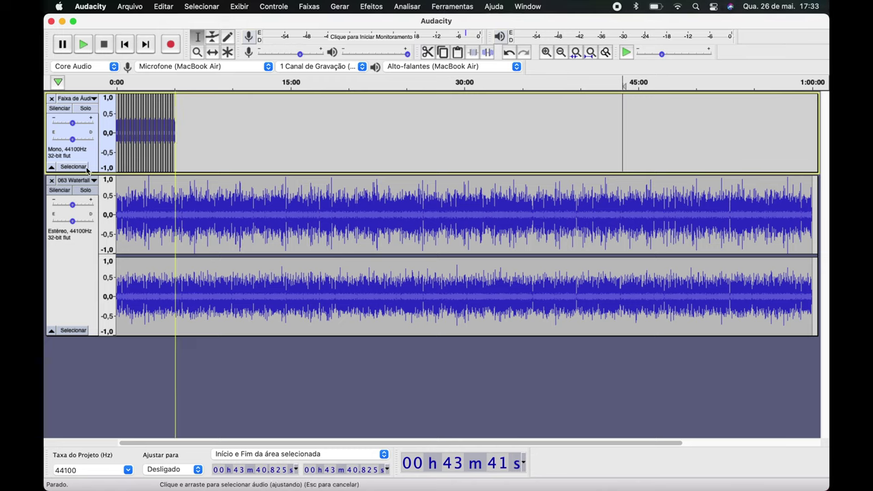
Select the whole narration track and paste eleven more copies at its end, extending it to about 1 h 0 min 55 s.
left_click(90, 155)
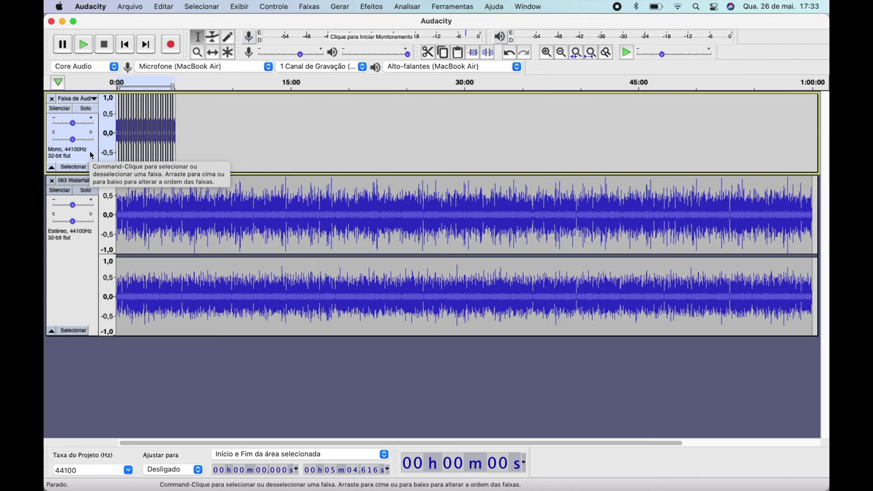
key("End")
key("super+v")
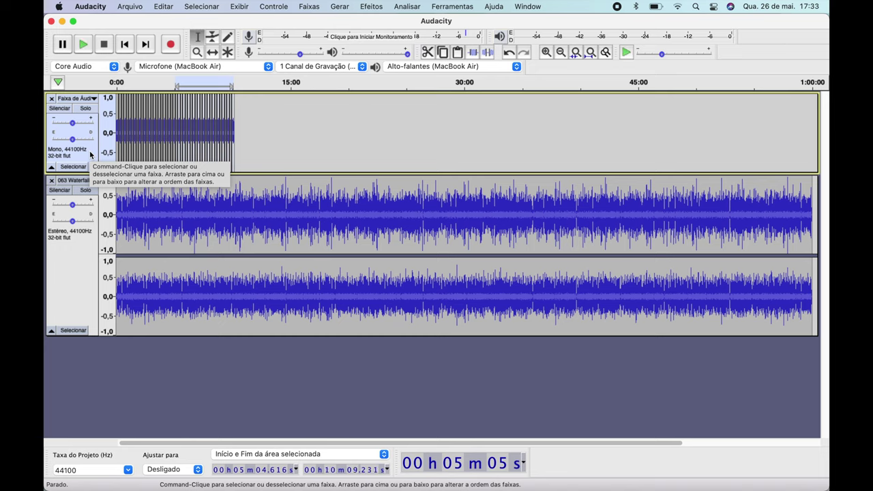
key("End")
key("super+v")
key("End")
key("super+v")
key("End")
key("super+v")
key("End")
key("super+v")
key("End")
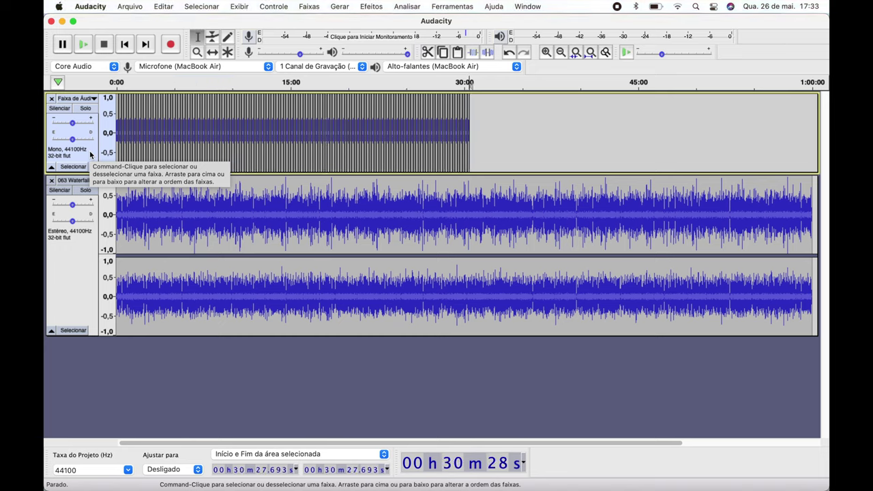
key("super+v")
key("End")
key("super+v")
key("End")
key("super+v")
key("End")
key("super+v")
key("End")
key("super+v")
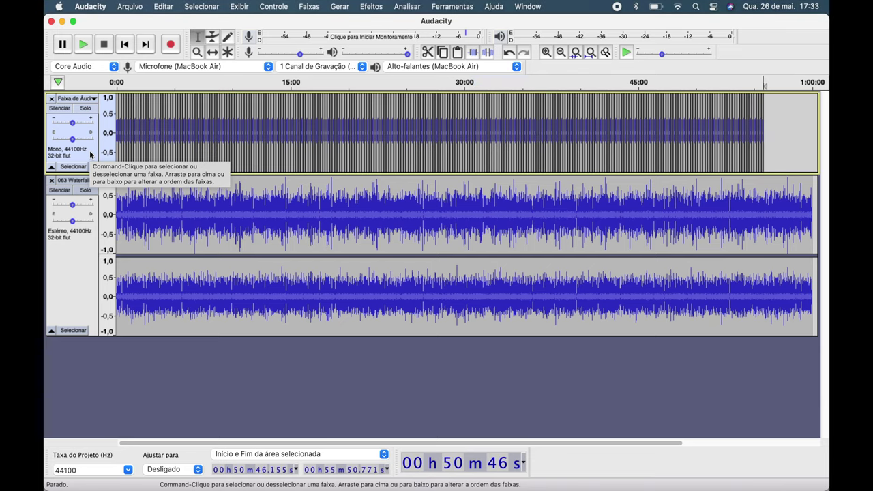
key("End")
key("super+v")
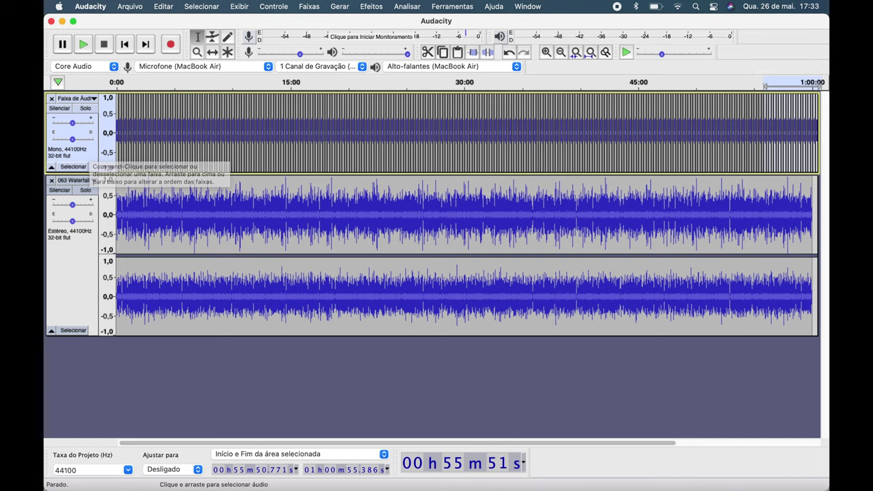
Delete the excess narration past the end of the music track, from about 1 h 0 min 0.8 s onward.
scroll(777, 199, "right", 5)
left_click_drag(637, 187, 637, 187)
scroll(637, 187, "up", 4)
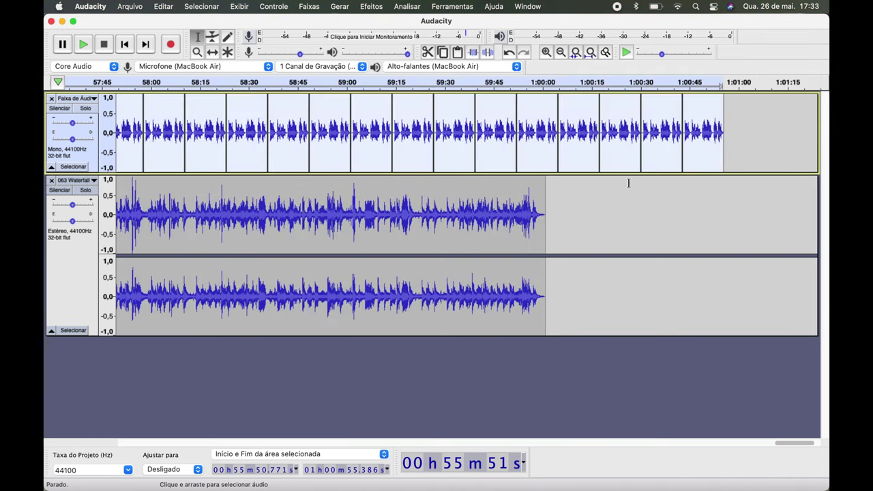
left_click_drag(760, 132, 550, 140)
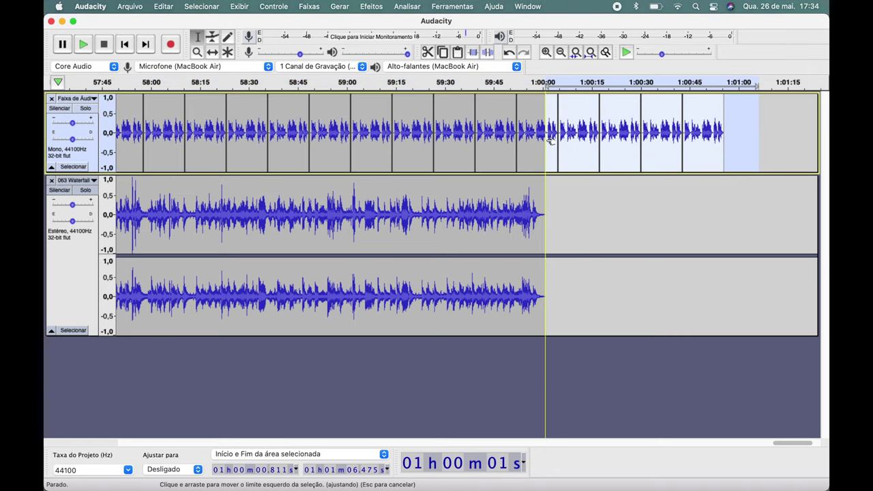
key("Delete")
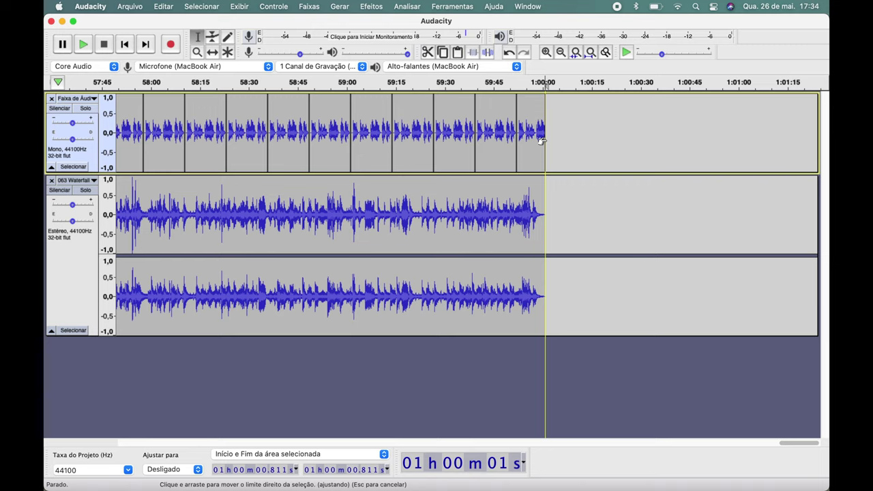
Silence the cut-off last phrase of the narration, from about 59 min 58 s to the track's end.
scroll(541, 140, "up", 3)
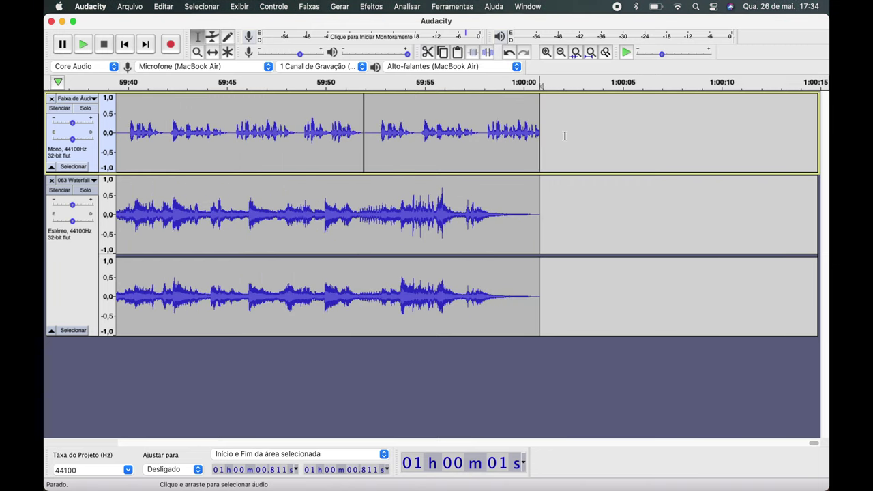
left_click(559, 135)
left_click_drag(541, 134, 485, 143)
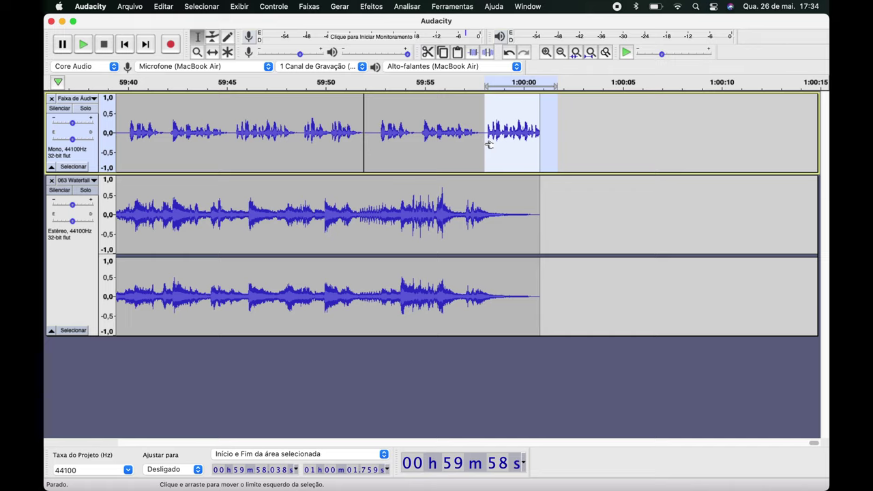
left_click(576, 137)
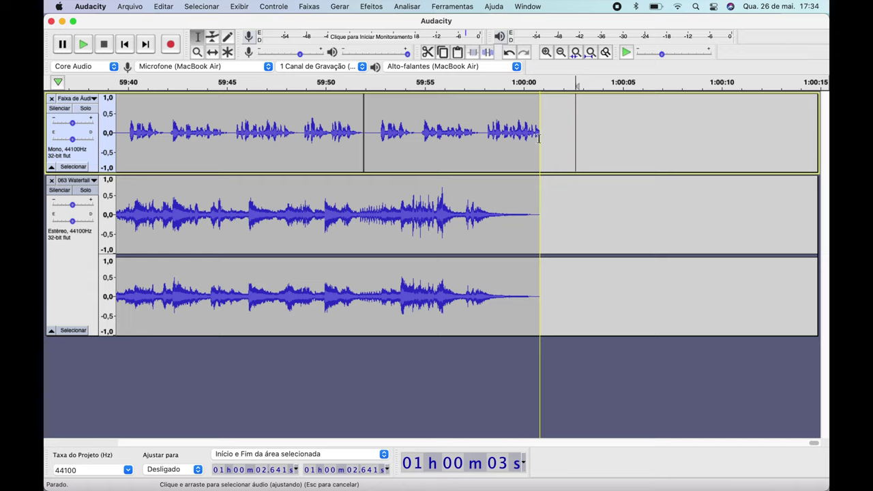
left_click_drag(551, 139, 489, 148)
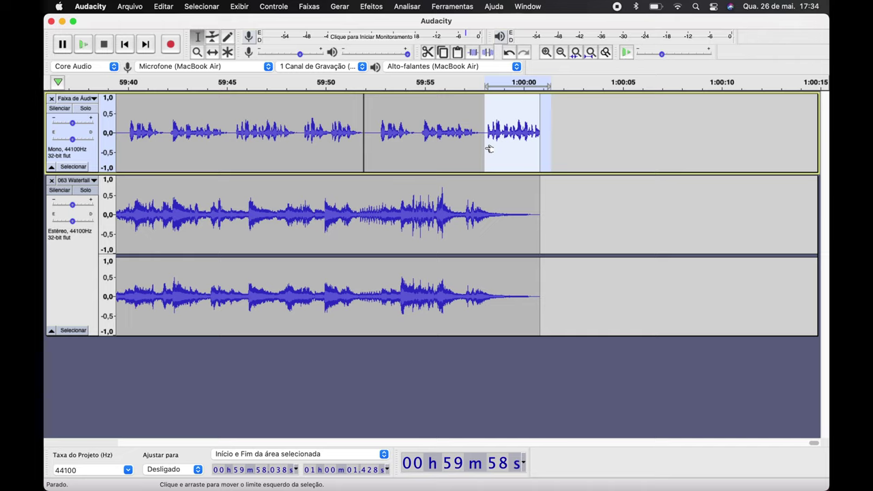
key("super+l")
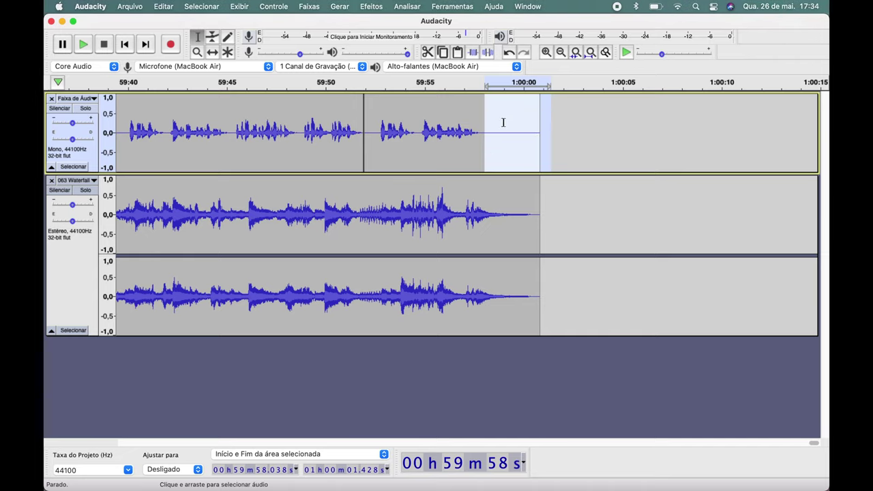
left_click(503, 122)
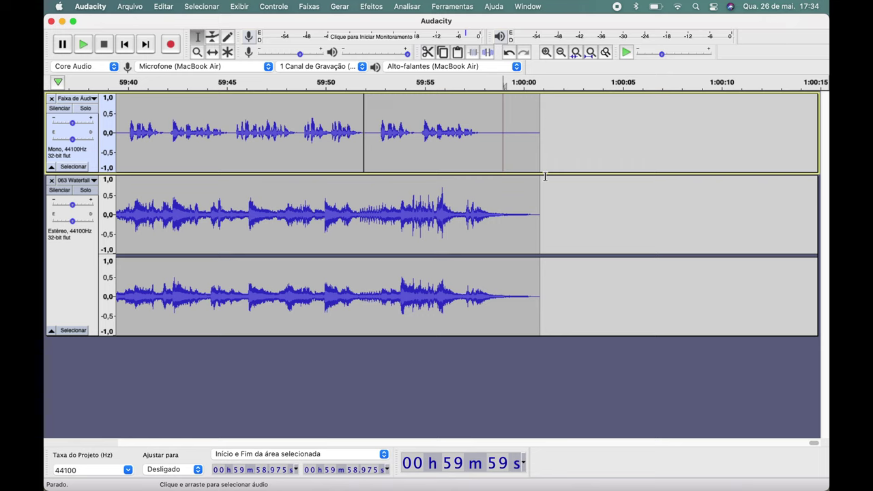
Play the narration and music together from the start of the project to check their balance.
scroll(533, 176, "down", 4)
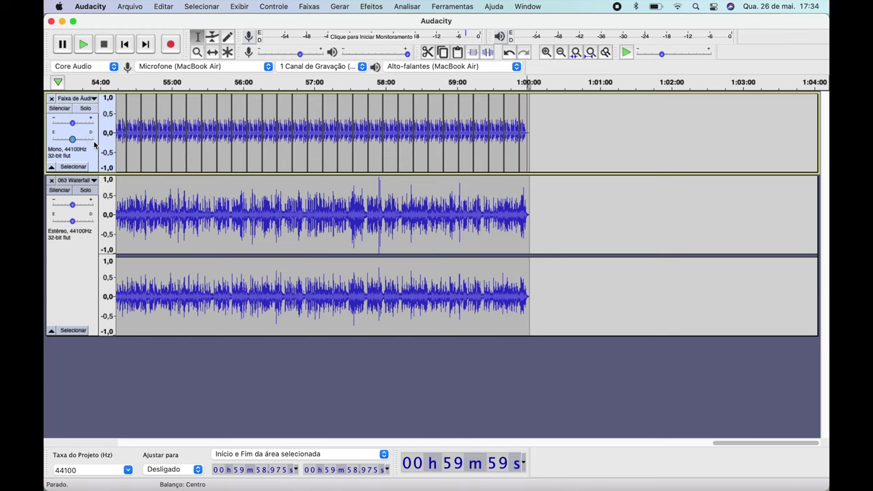
scroll(155, 143, "left", 20)
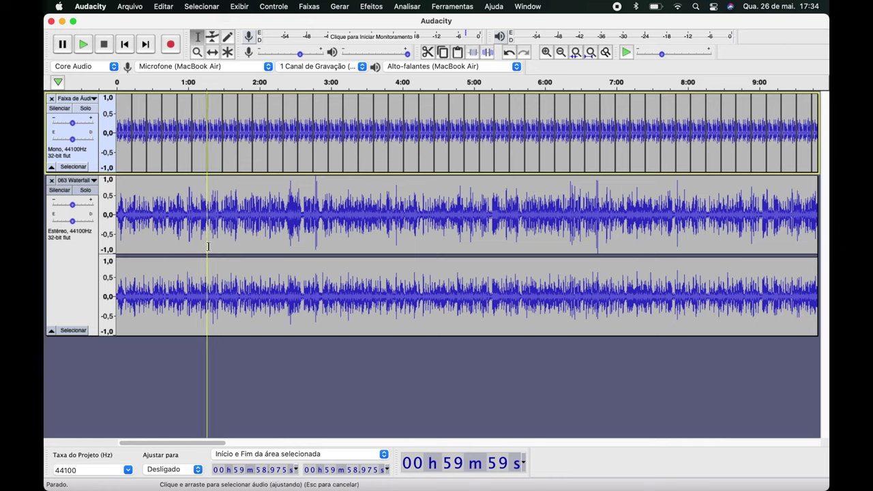
left_click(124, 44)
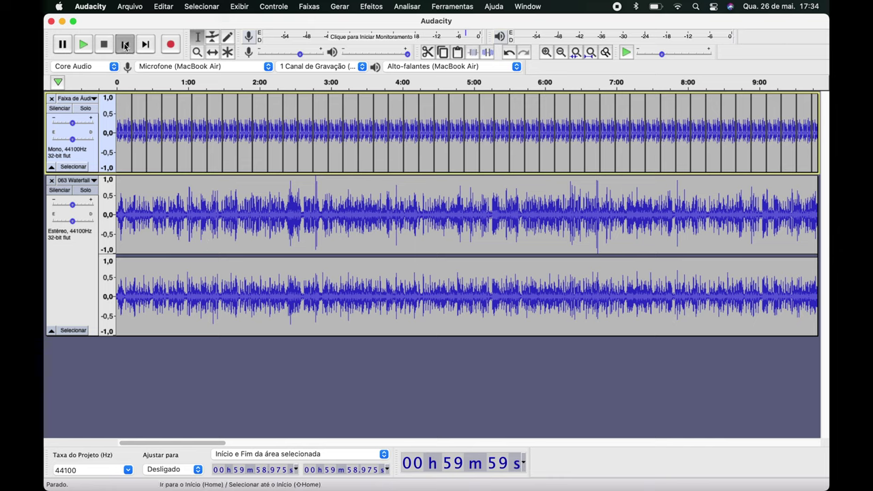
left_click(87, 47)
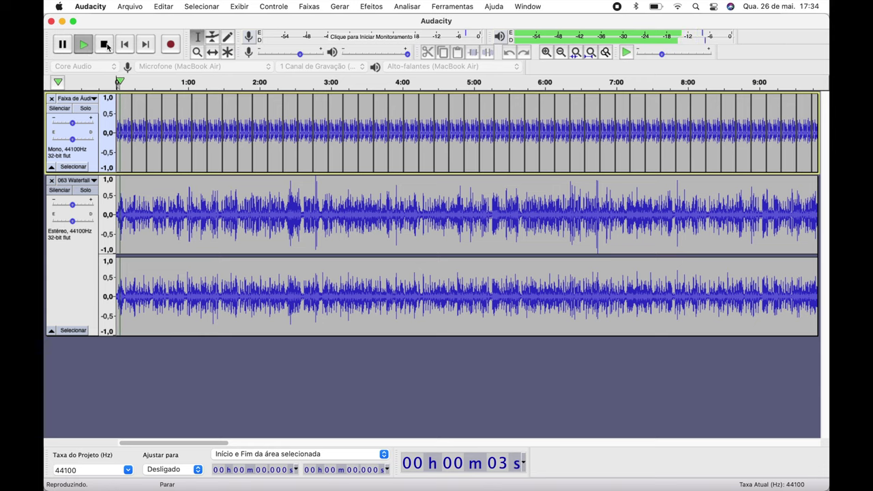
left_click(106, 45)
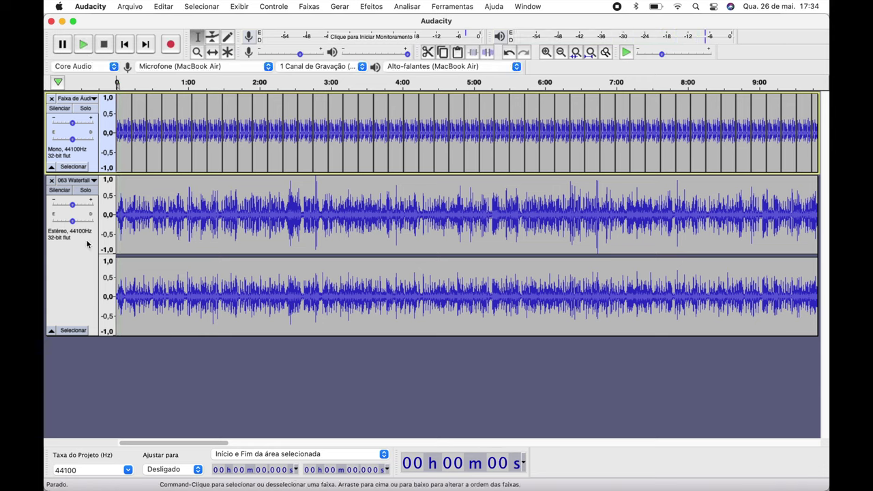
Lower the 063 Waterfall music track's gain to -21 dB and preview the mix from the start.
left_click(80, 274)
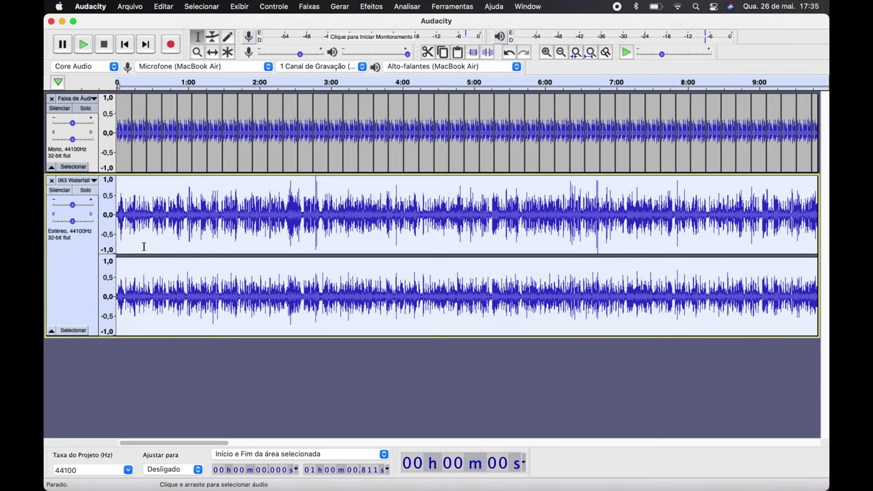
left_click(73, 205)
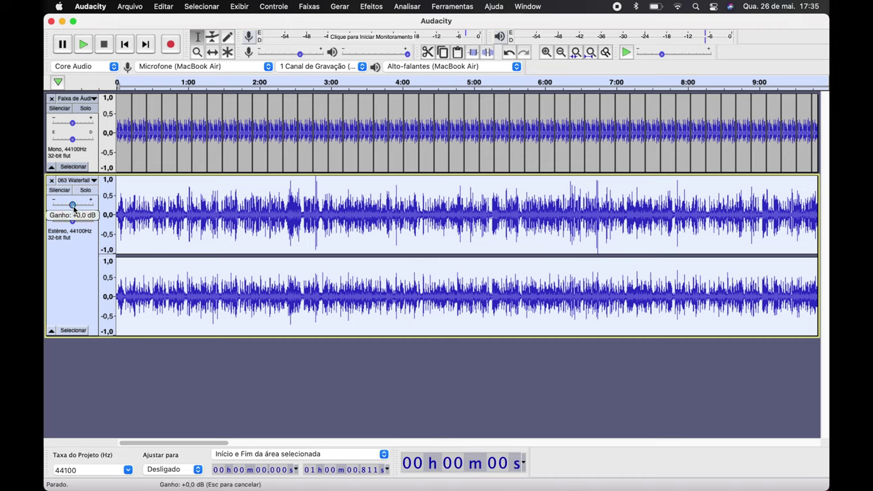
left_click_drag(73, 210, 60, 208)
key("super+shift+a")
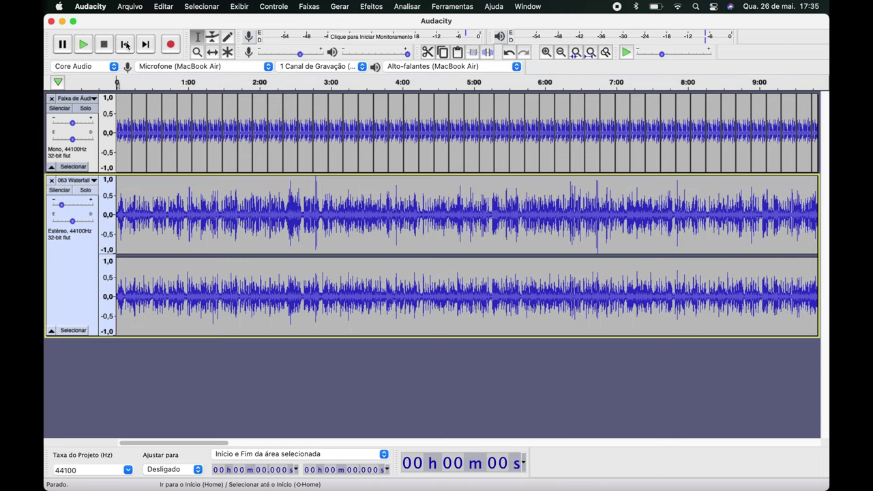
left_click(84, 45)
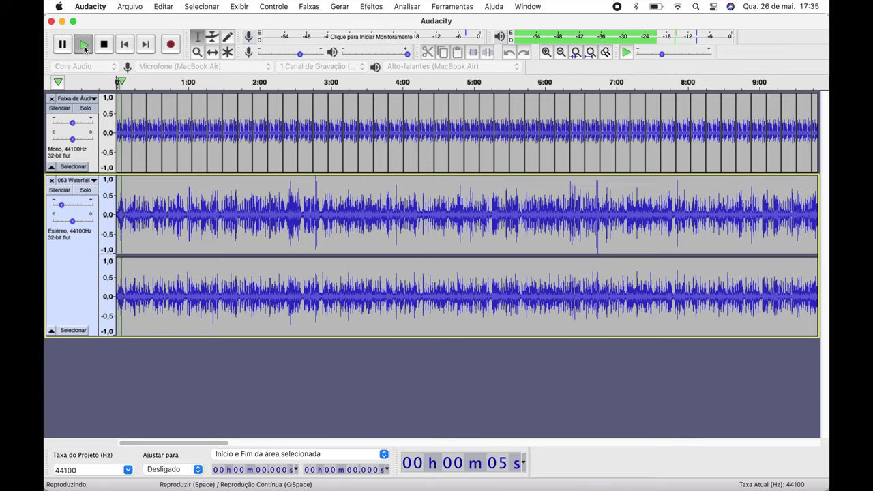
key("space")
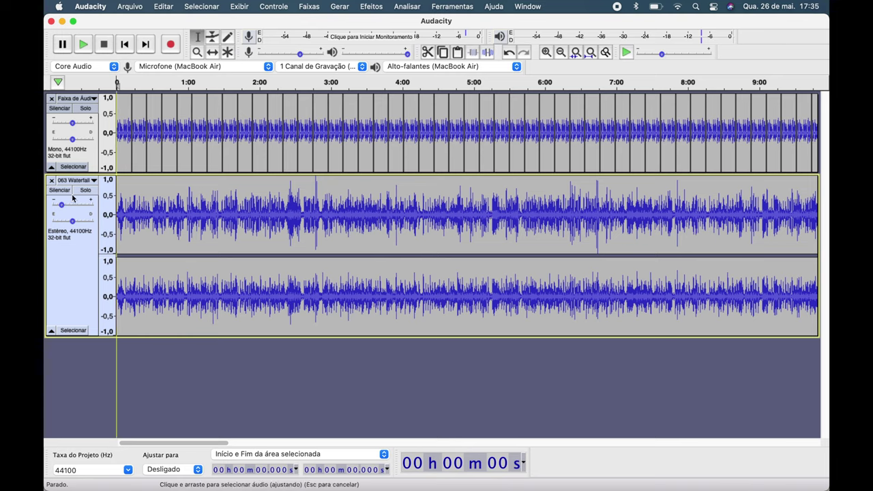
Reduce the music track's gain slightly below -21 dB and preview the mix again.
mouse_move(62, 203)
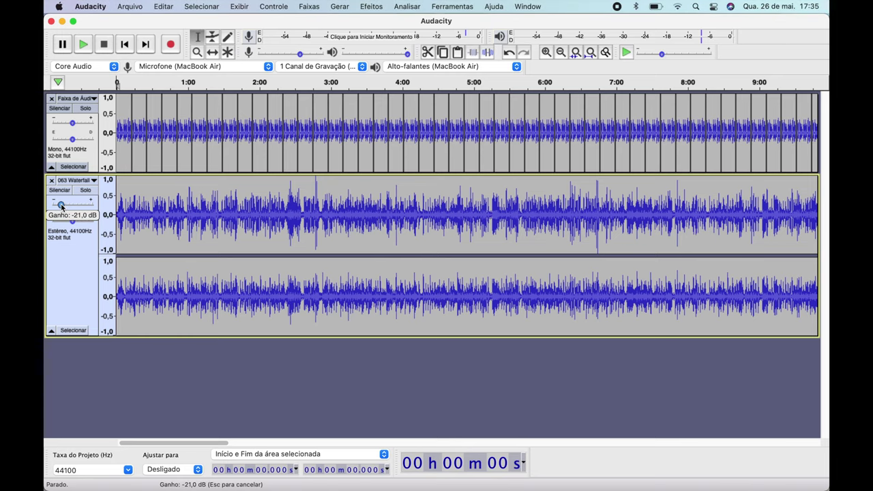
left_click_drag(60, 205, 58, 205)
left_click(83, 45)
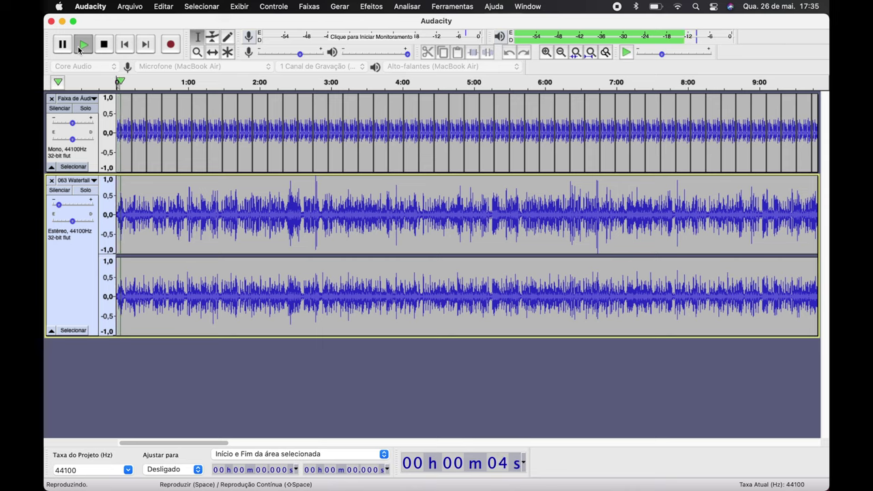
left_click(105, 48)
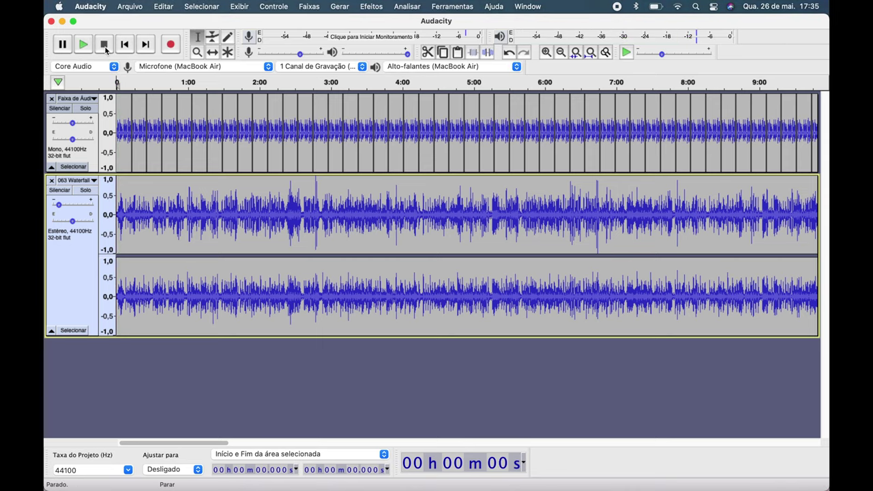
Collapse both the 063 Waterfall music track and the narration track to their minimized height.
left_click(51, 331)
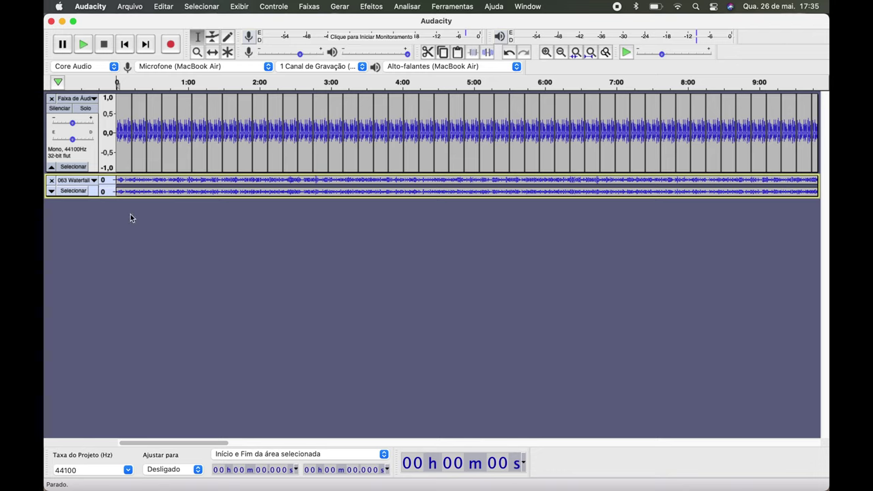
left_click(51, 168)
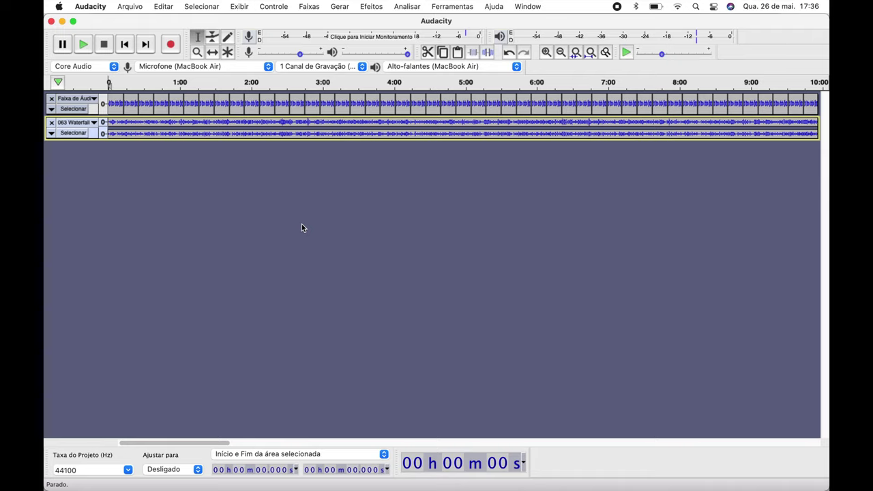
Add two new empty mono tracks below the 063 Waterfall music track.
left_click(309, 7)
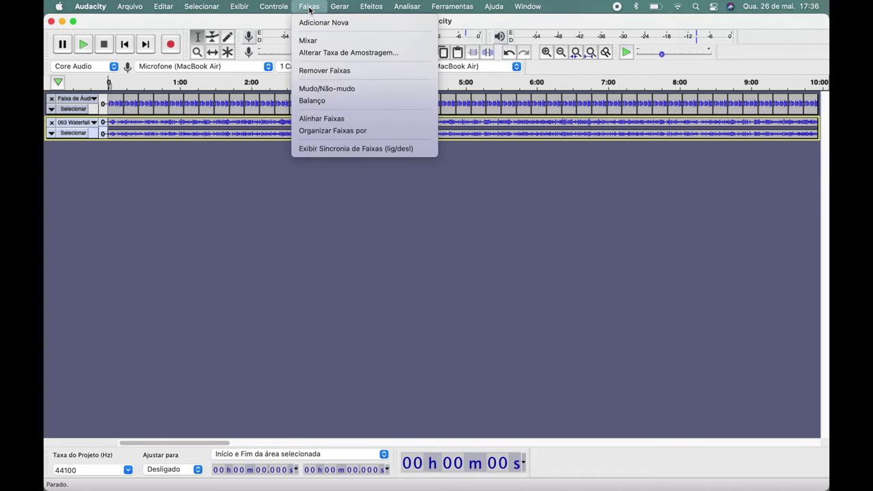
mouse_move(317, 25)
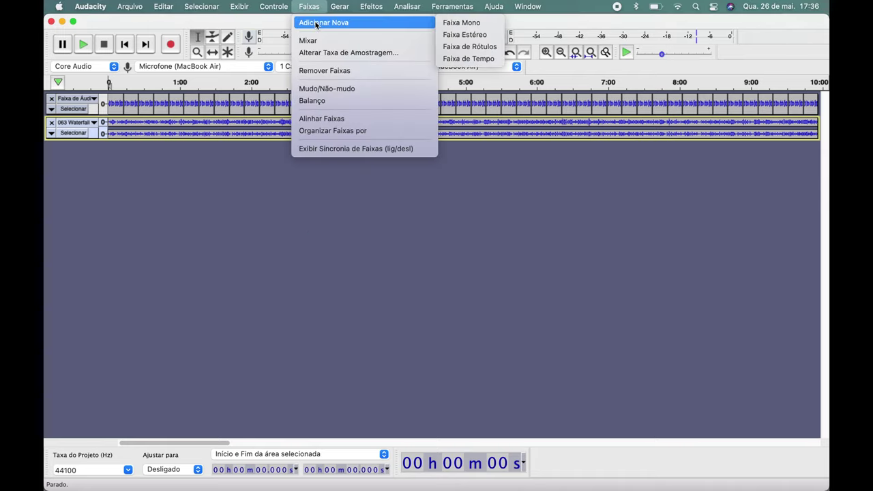
left_click(458, 23)
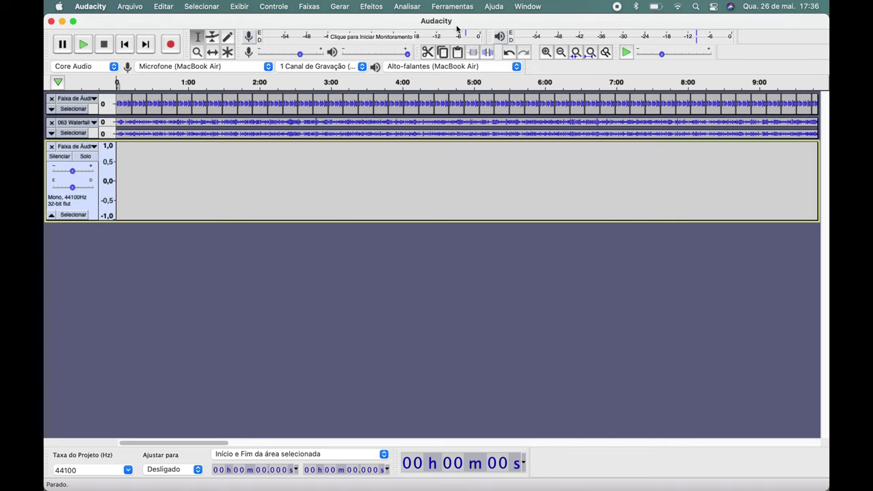
left_click(309, 6)
mouse_move(317, 28)
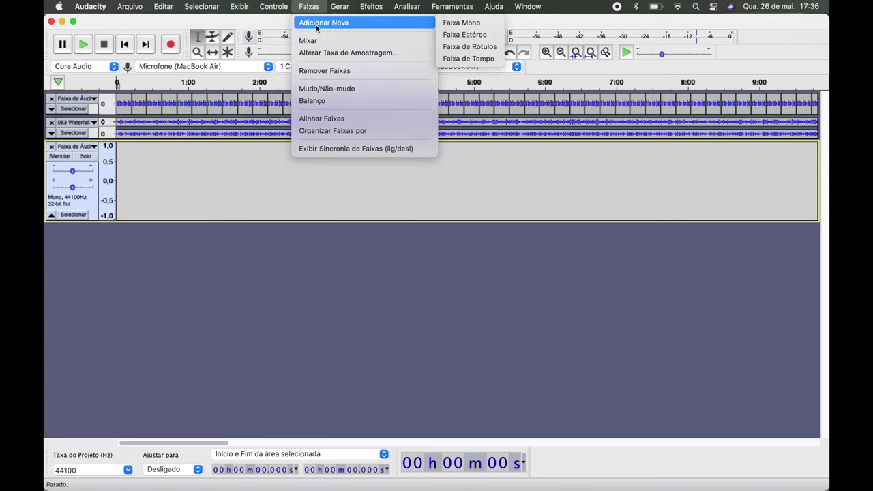
left_click(452, 23)
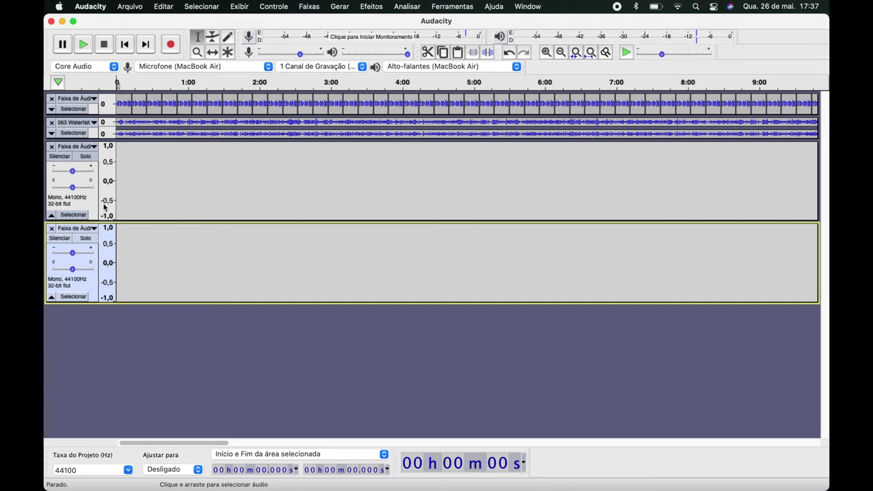
Pan the first new mono track fully right and the second one fully left.
mouse_move(73, 188)
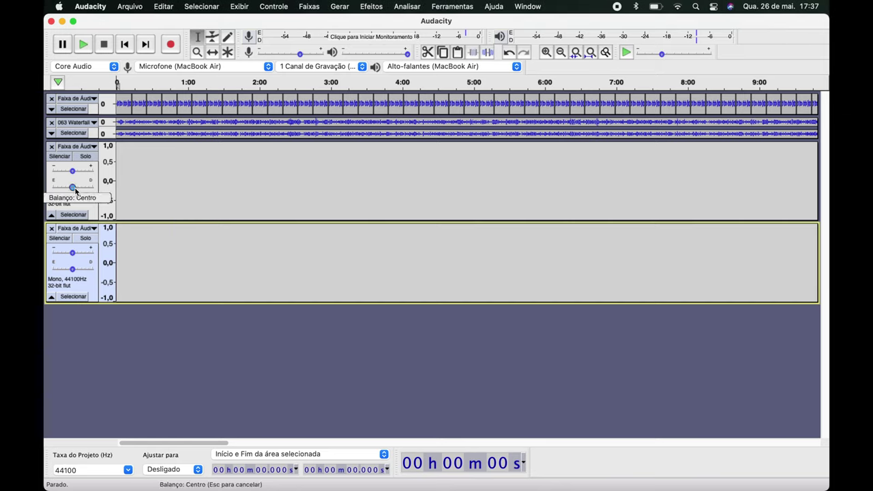
left_click_drag(73, 188, 105, 192)
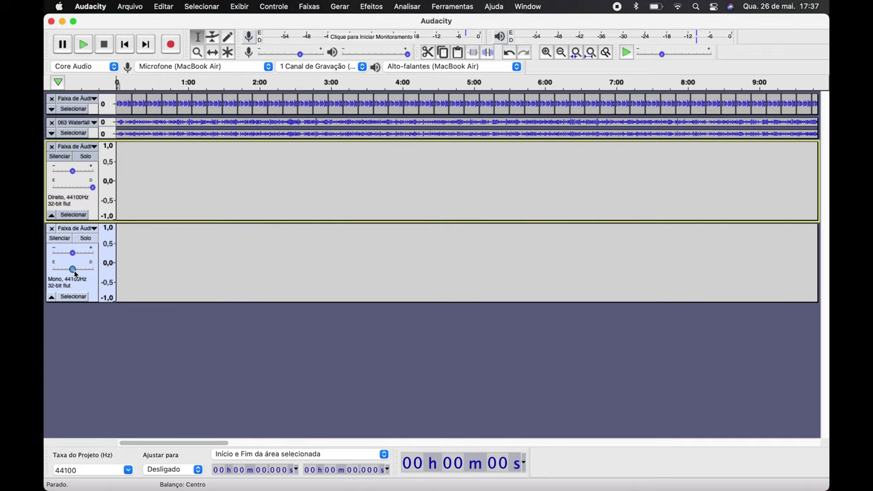
left_click_drag(72, 269, 44, 271)
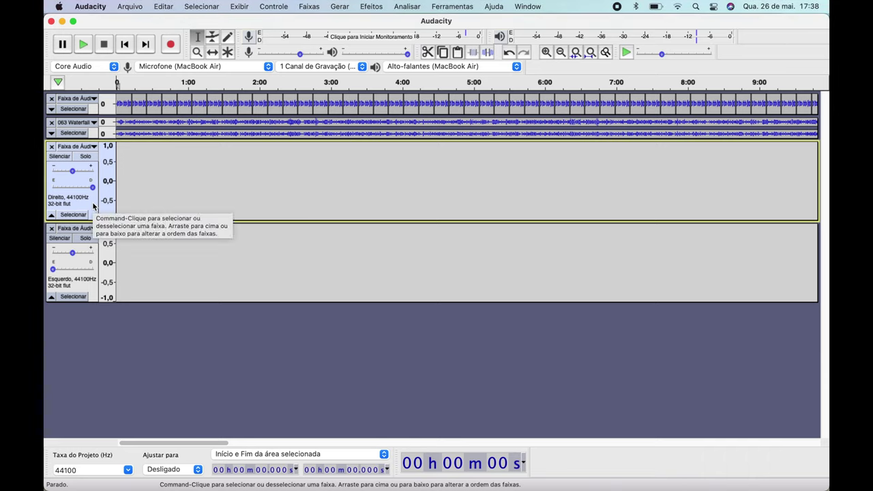
Generate a 528 Hz sine tone with amplitude 1 and a duration of 1 hour on the right-panned track.
left_click(340, 7)
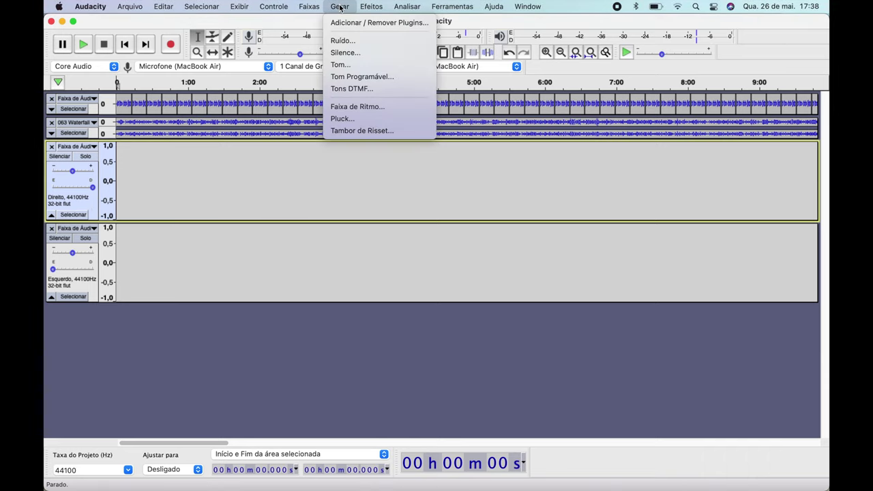
left_click(346, 65)
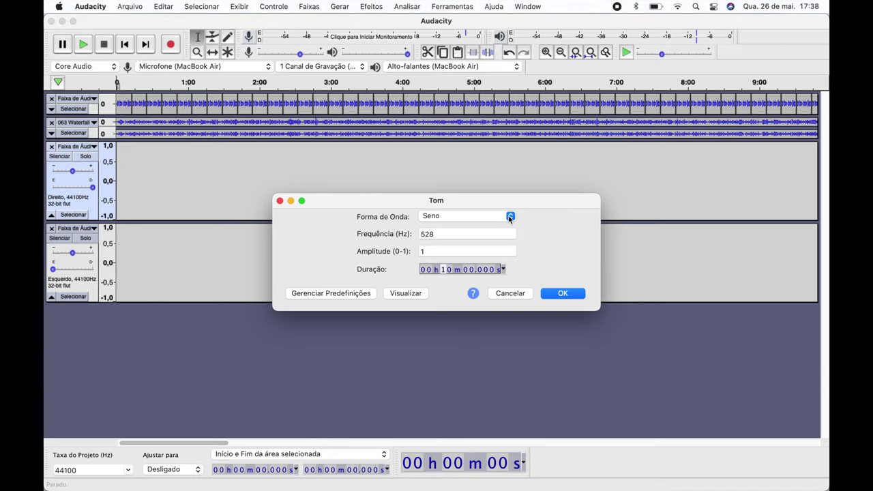
left_click(438, 234)
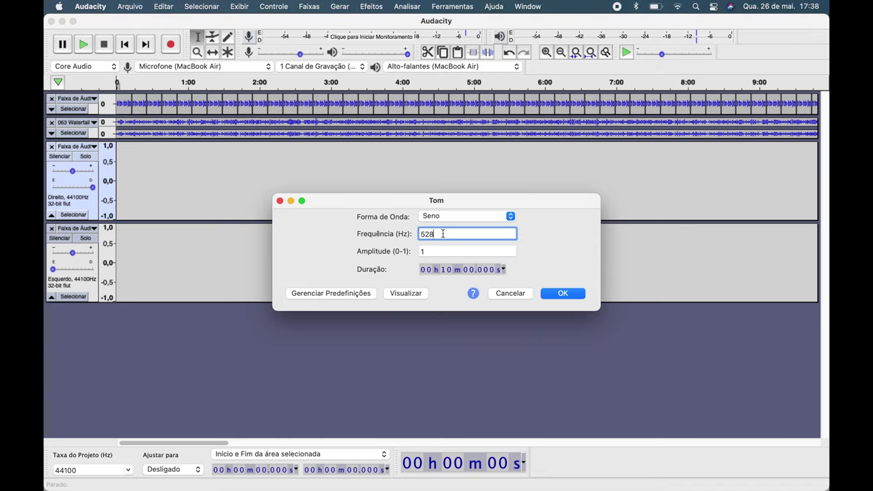
left_click(428, 270)
type("1 h ")
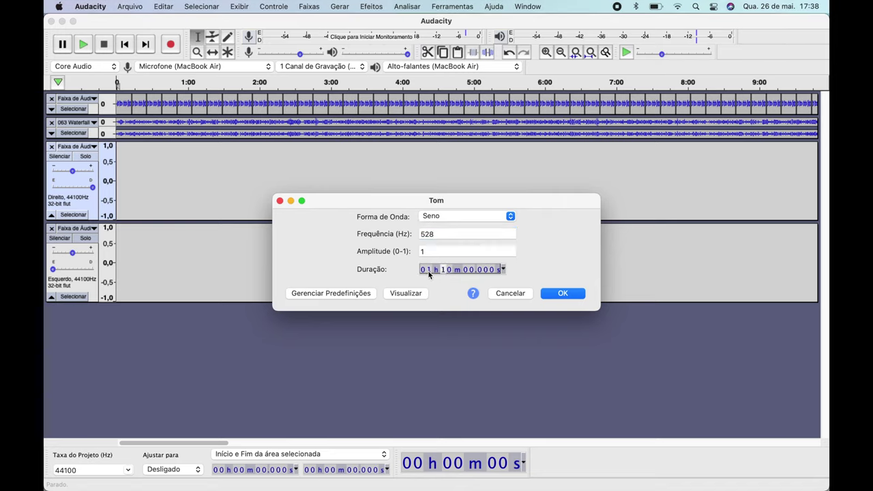
type("0")
left_click(561, 294)
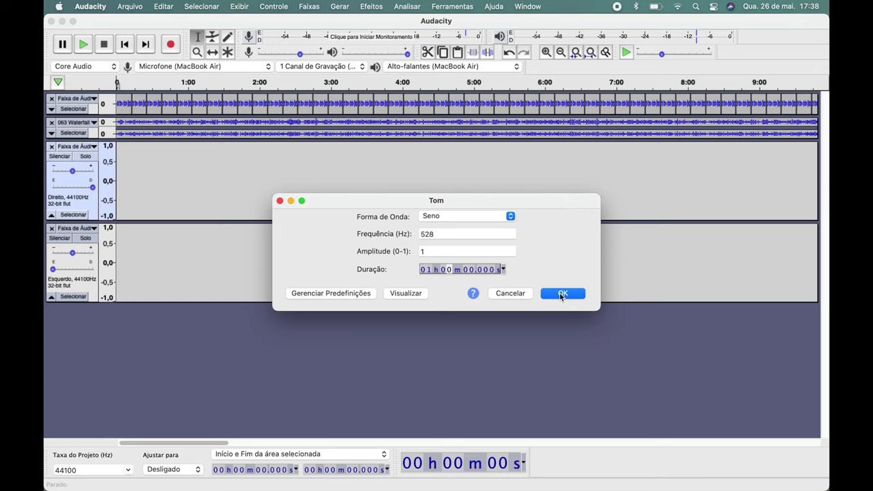
left_click(560, 295)
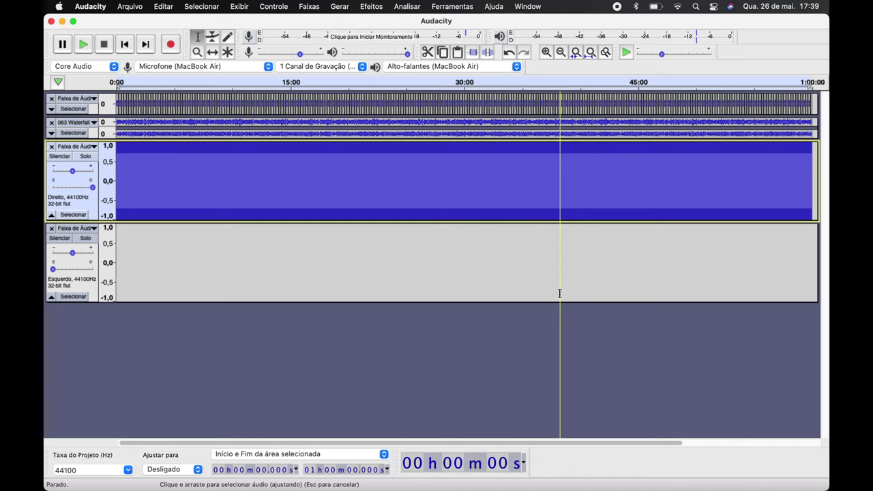
Solo the right-panned tone track and play it briefly from the start to hear the tone.
left_click(86, 157)
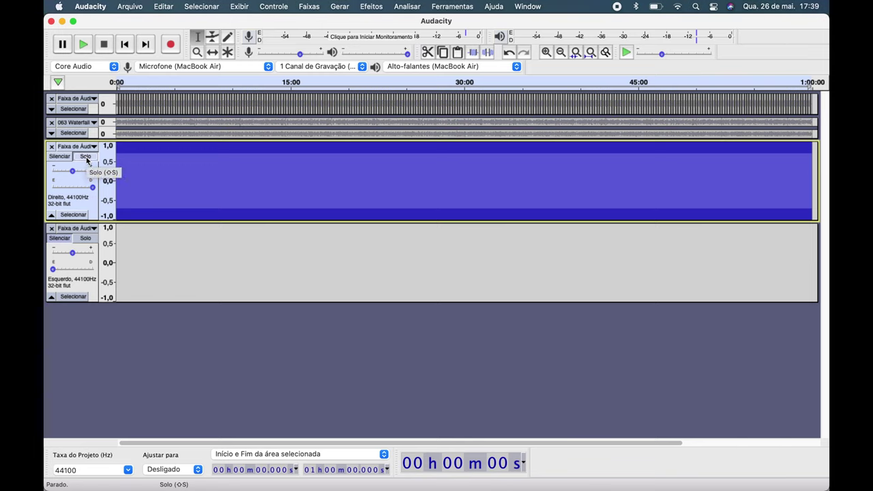
left_click(84, 45)
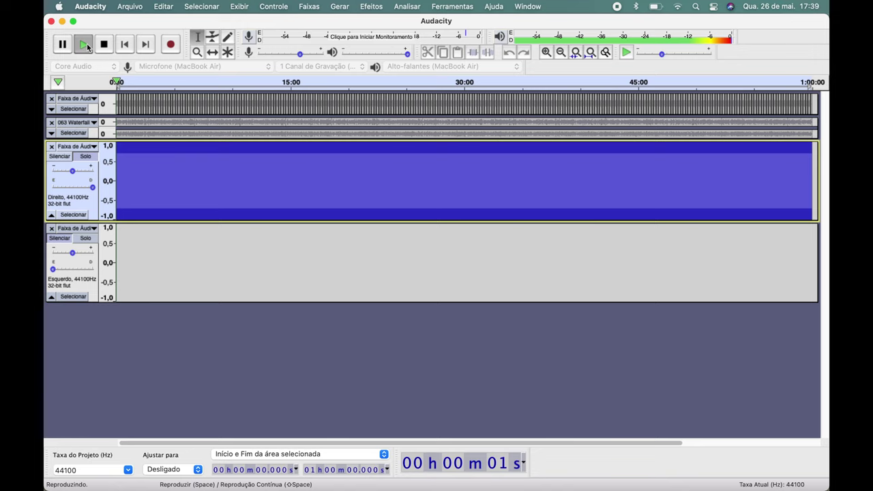
left_click(103, 44)
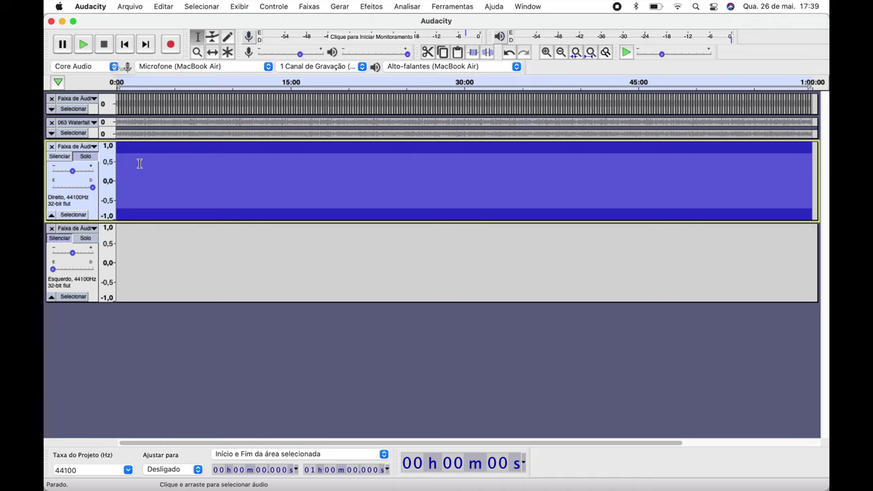
left_click(80, 267)
mouse_move(79, 271)
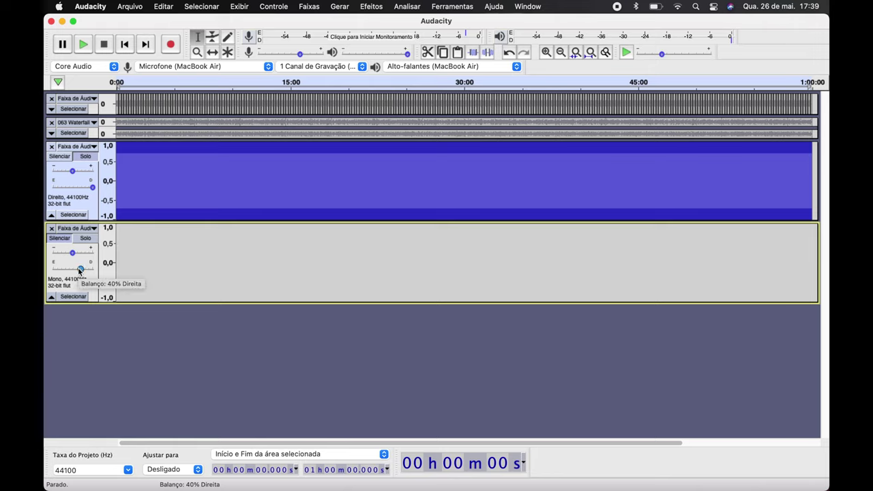
left_click_drag(79, 270, 52, 269)
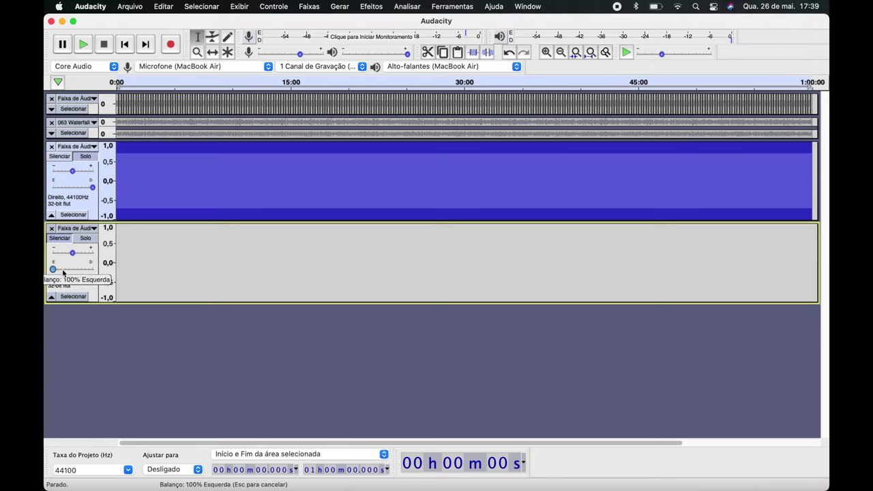
Generate a 521 Hz sine tone with amplitude 1, lasting 1 hour, on the left-panned track.
left_click(89, 290)
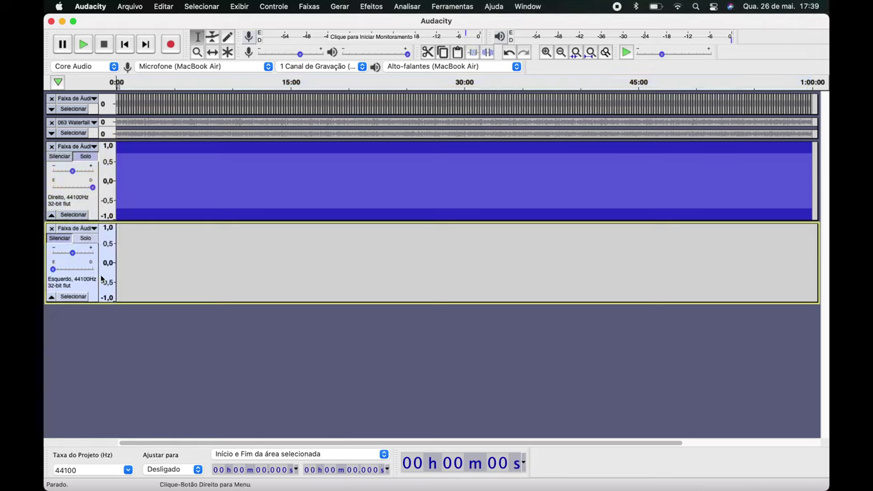
left_click(339, 7)
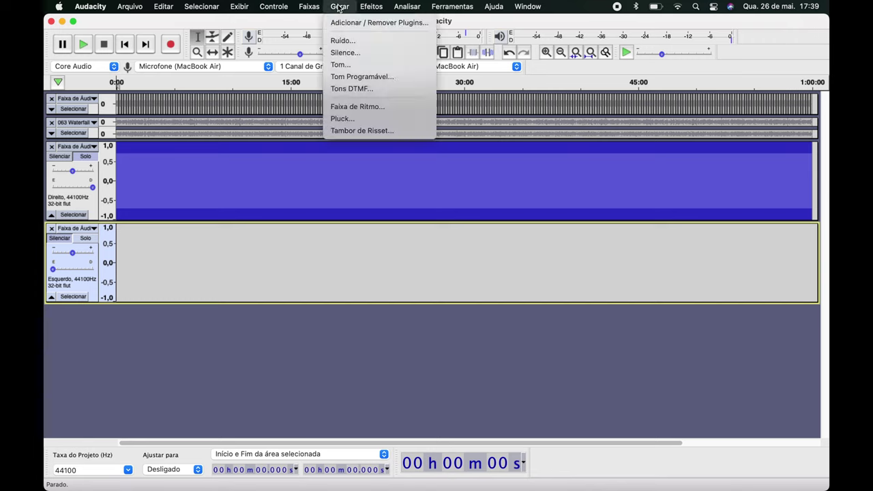
left_click(341, 64)
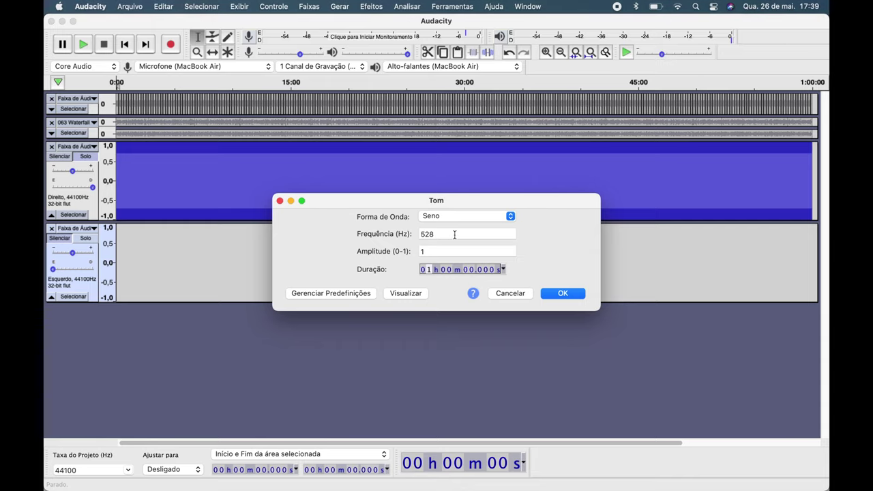
left_click(445, 234)
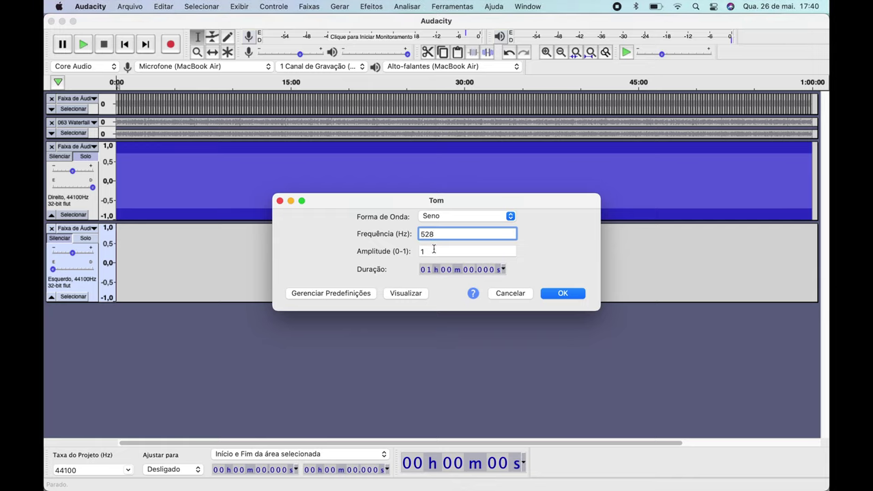
left_click(444, 250)
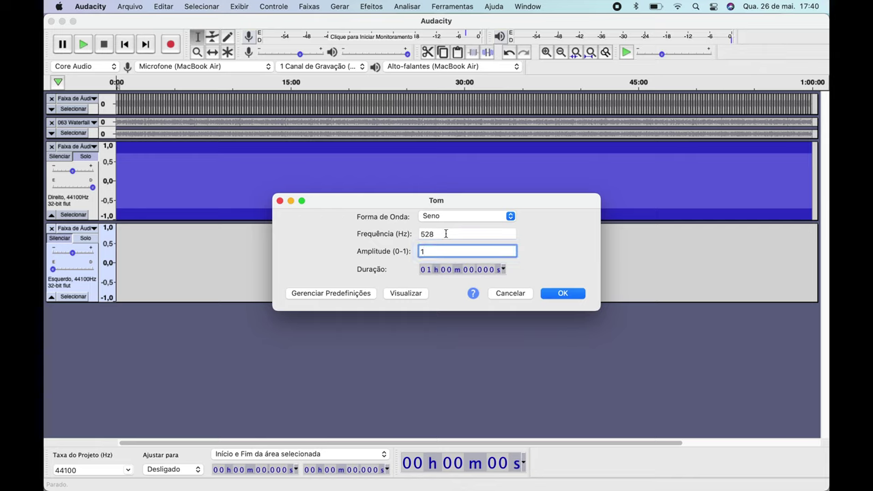
left_click(445, 234)
type("1")
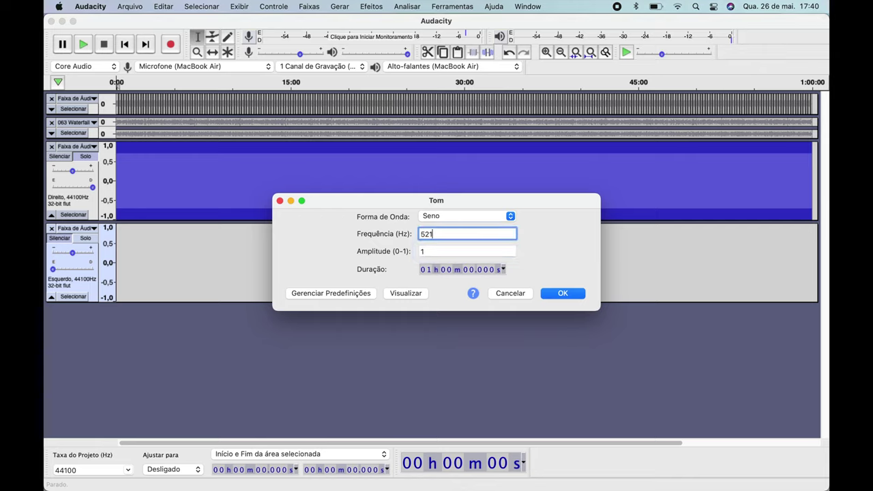
left_click(578, 293)
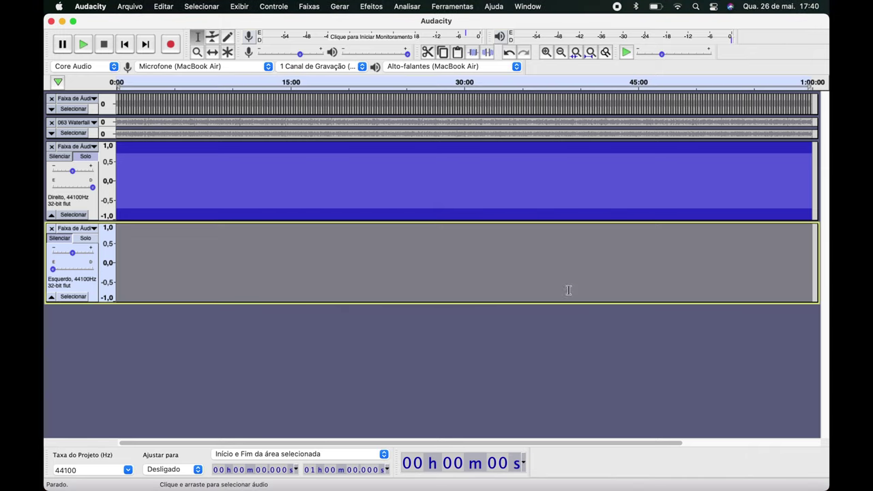
Solo the left-panned tone, unmute the right-panned one, and play both tones together from the start.
left_click(93, 241)
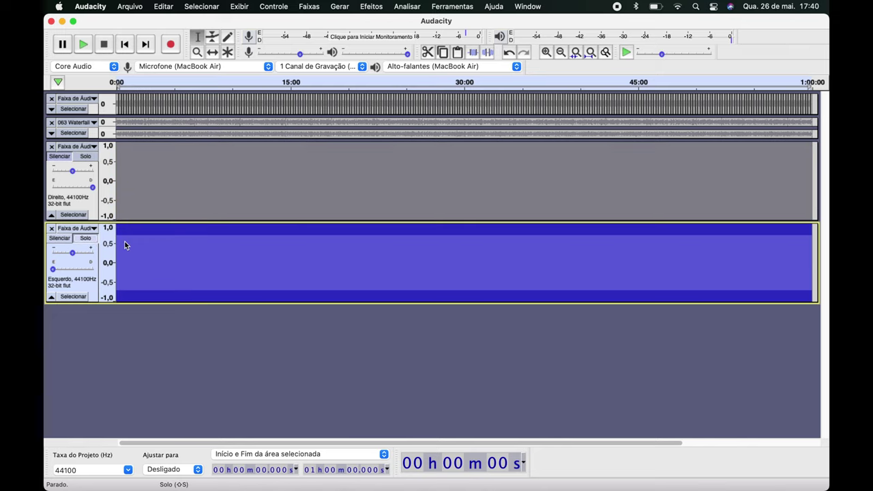
left_click(134, 246)
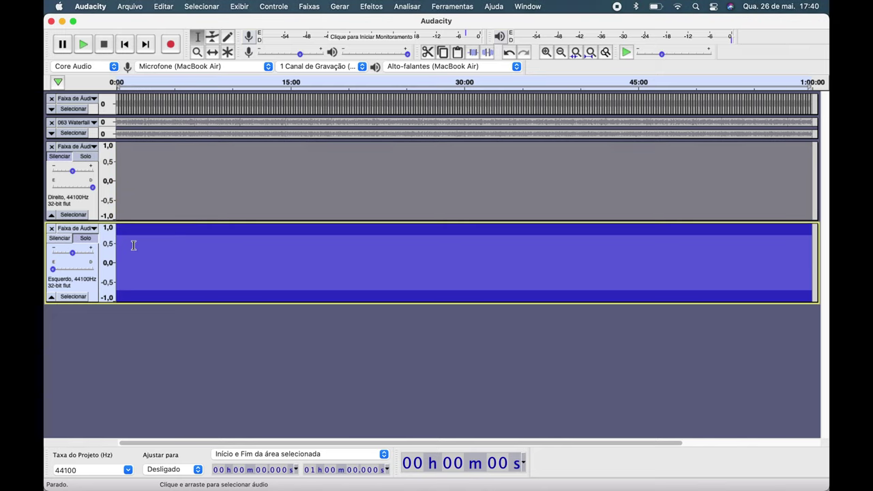
left_click(123, 175)
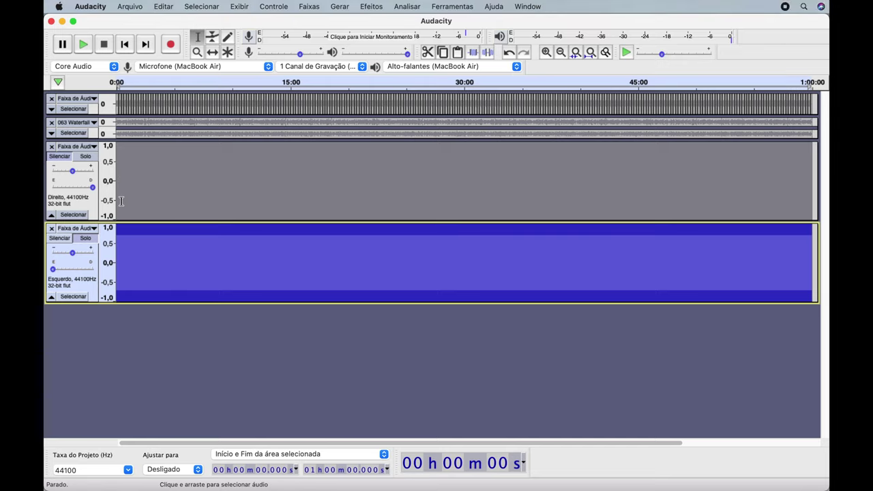
left_click(60, 157)
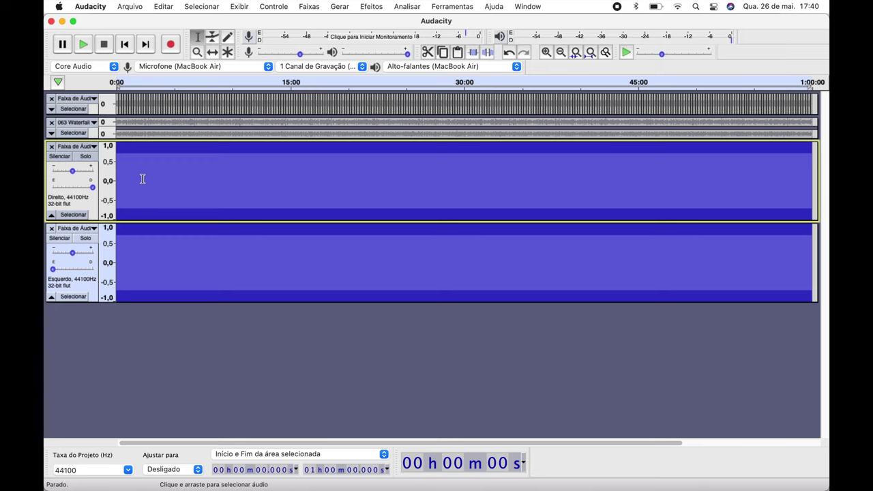
left_click(84, 50)
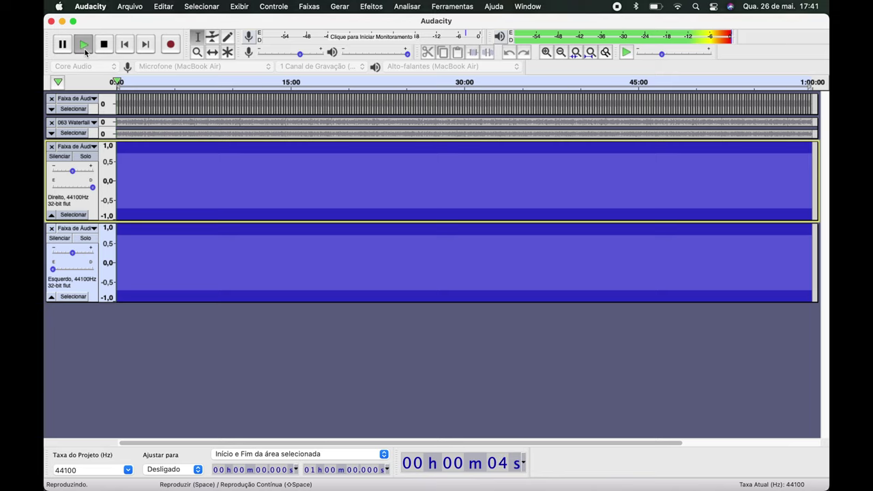
left_click(104, 45)
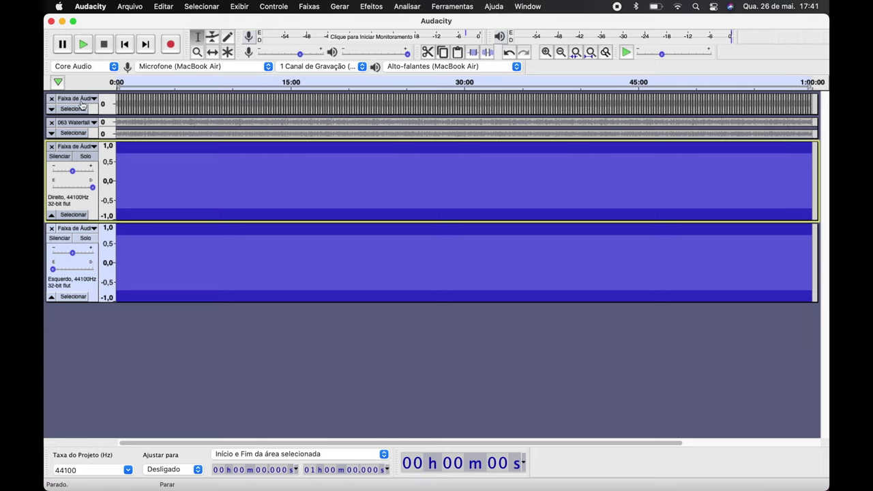
Lower the gain of both tone tracks equally, almost to the minimum.
mouse_move(73, 171)
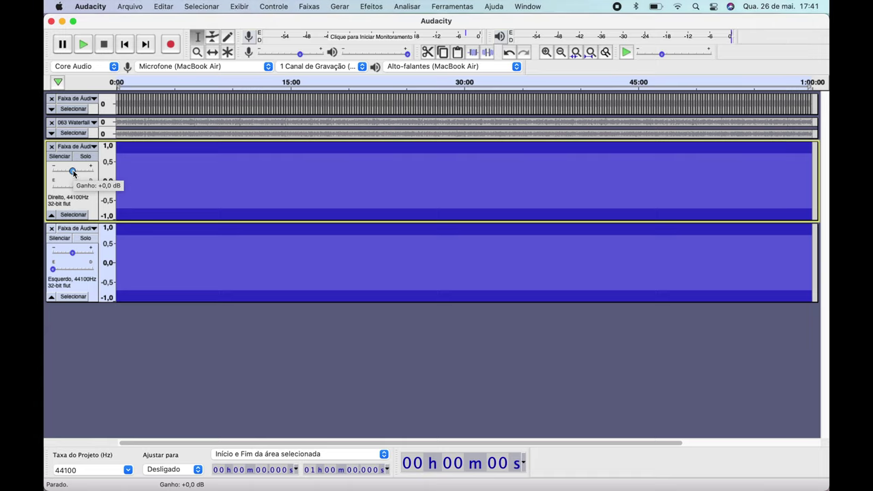
left_click_drag(73, 170, 54, 173)
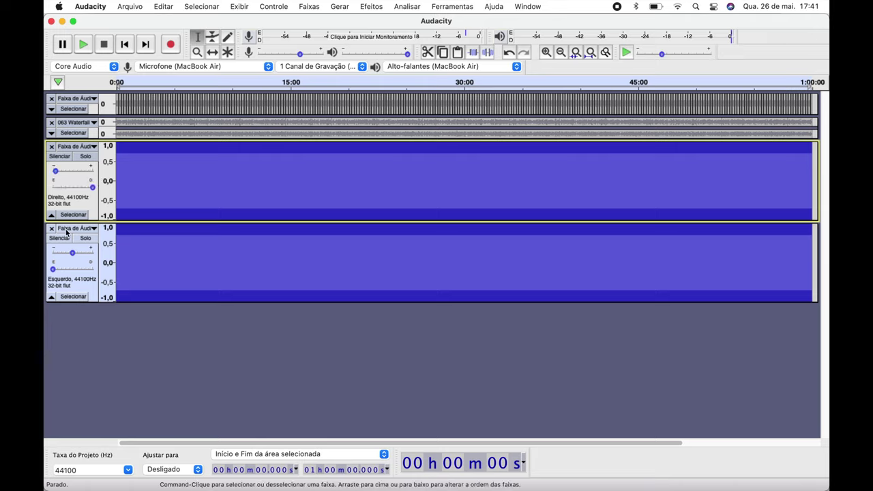
left_click_drag(73, 253, 52, 257)
left_click_drag(55, 170, 54, 171)
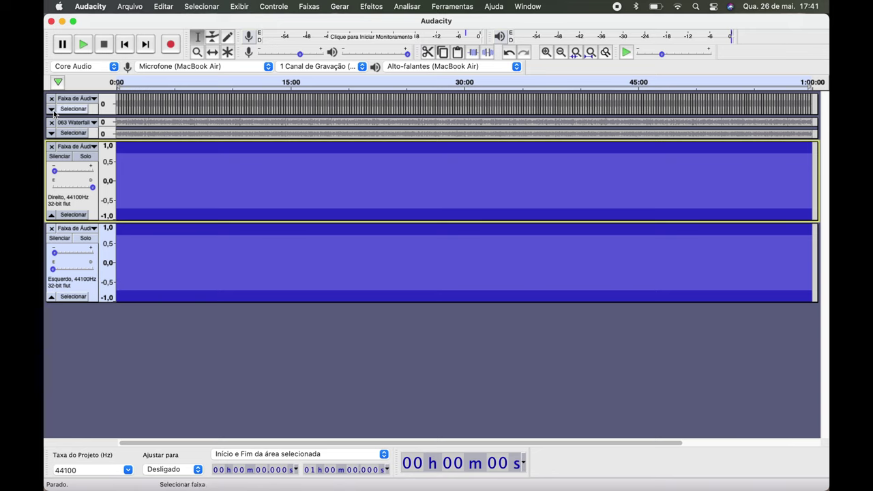
Expand and unmute the narration and 063 Waterfall music tracks, and play the full mix briefly from the start.
left_click(51, 110)
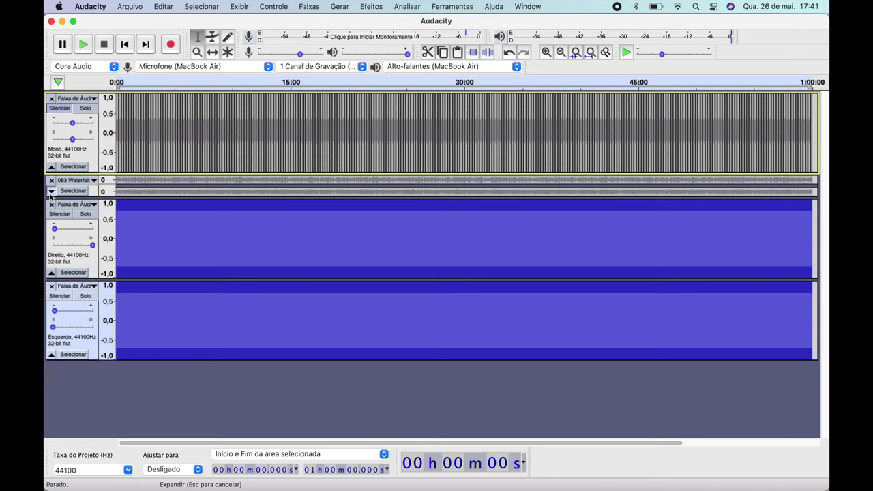
left_click(51, 192)
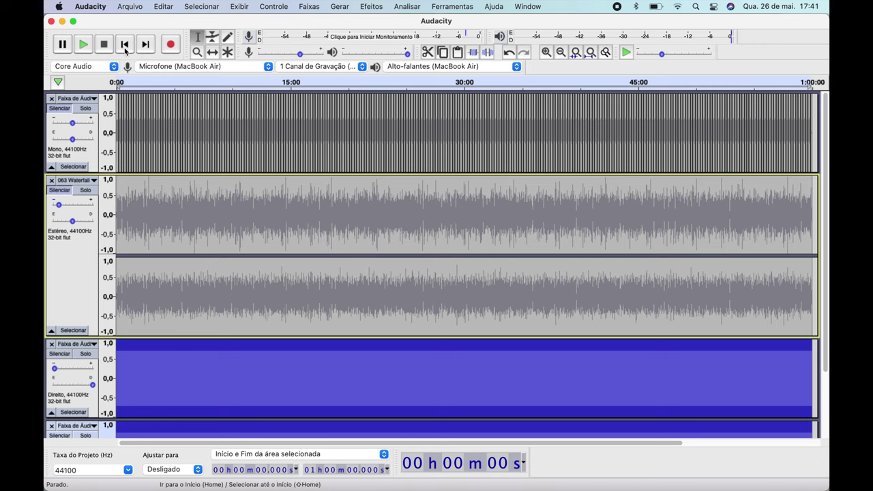
left_click(60, 190)
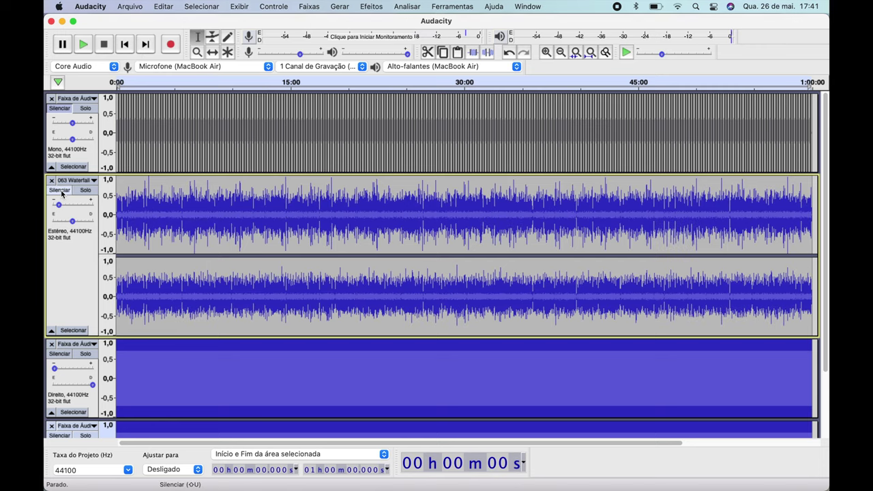
left_click(63, 109)
left_click(85, 47)
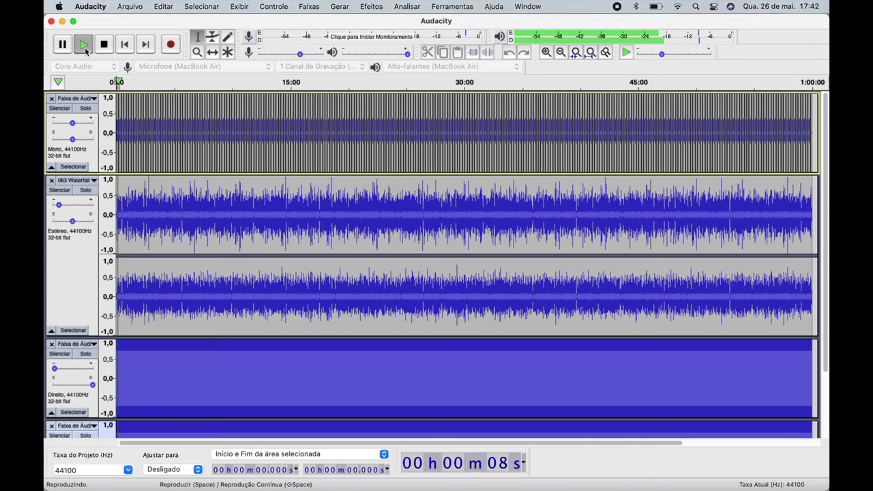
left_click(107, 46)
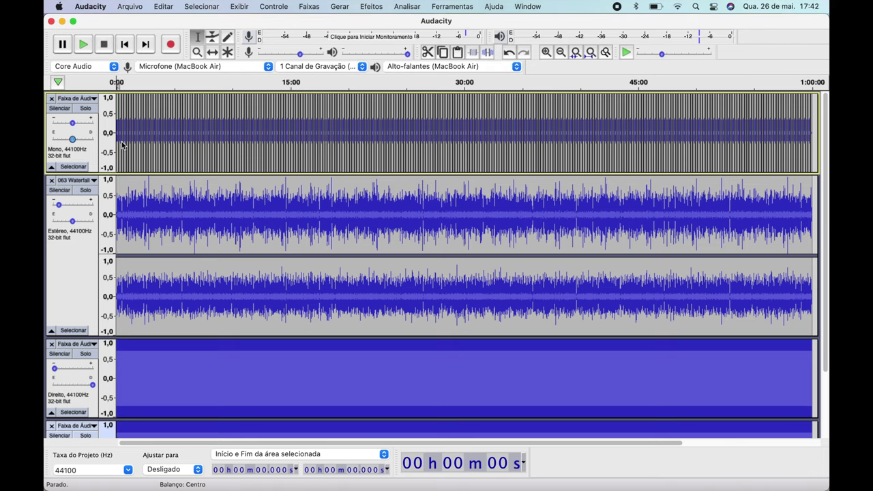
Lower the narration track's gain to -6 dB and raise the 063 Waterfall music track's gain slightly.
left_click(73, 124)
left_click_drag(75, 127, 75, 270)
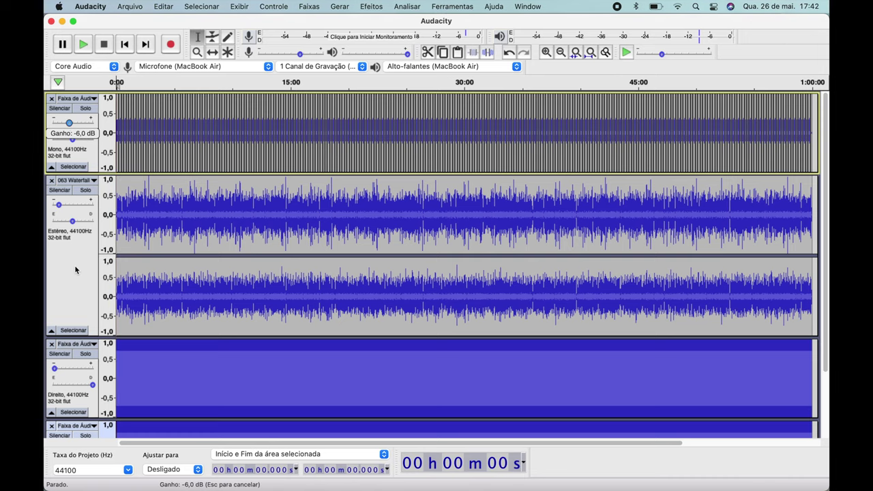
scroll(75, 270, "down", 3)
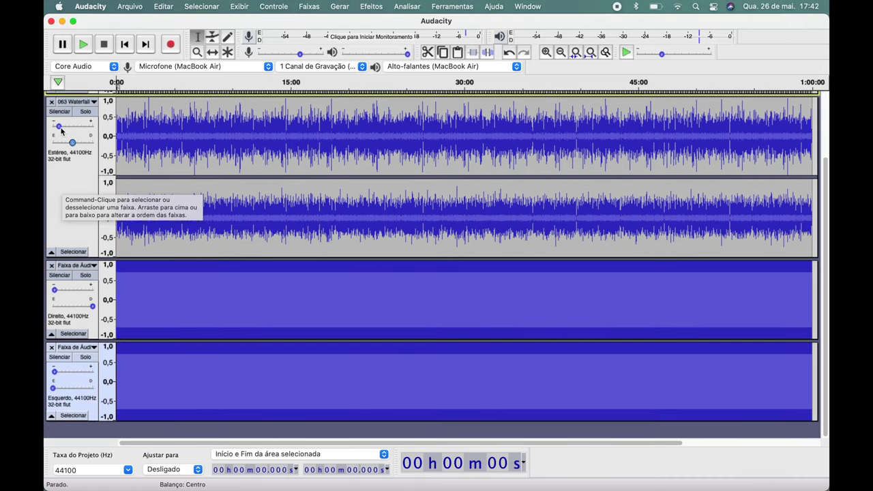
left_click_drag(61, 131, 61, 127)
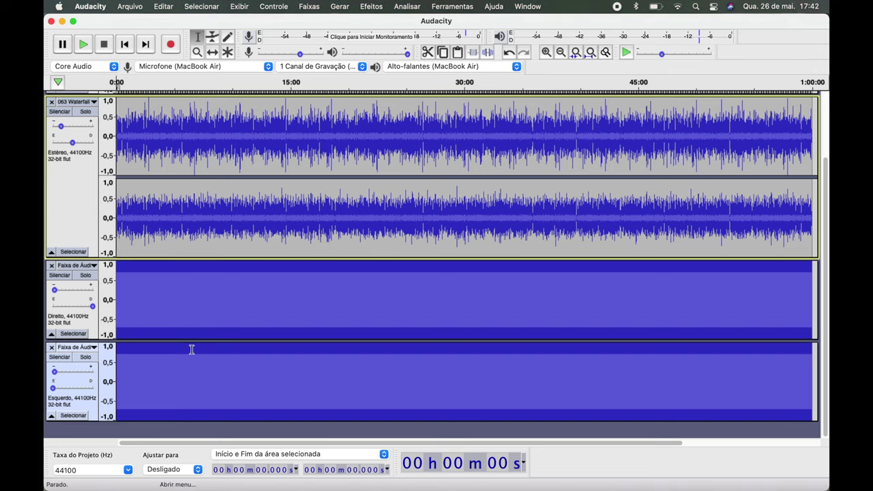
scroll(148, 302, "up", 1)
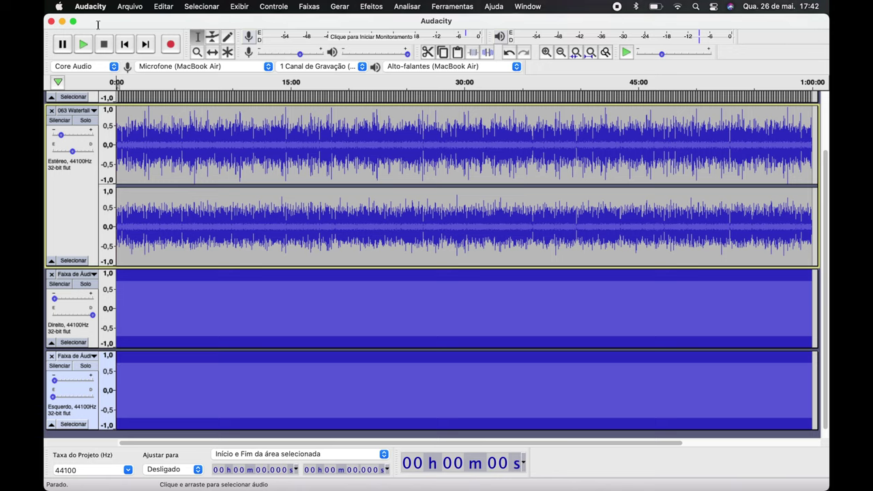
Export the mix as the stereo MP3 sem-título.mp3 in the Sinta Positivo folder at standard 170-210 kbps quality, accepting the metadata tags unedited.
left_click(130, 7)
mouse_move(141, 100)
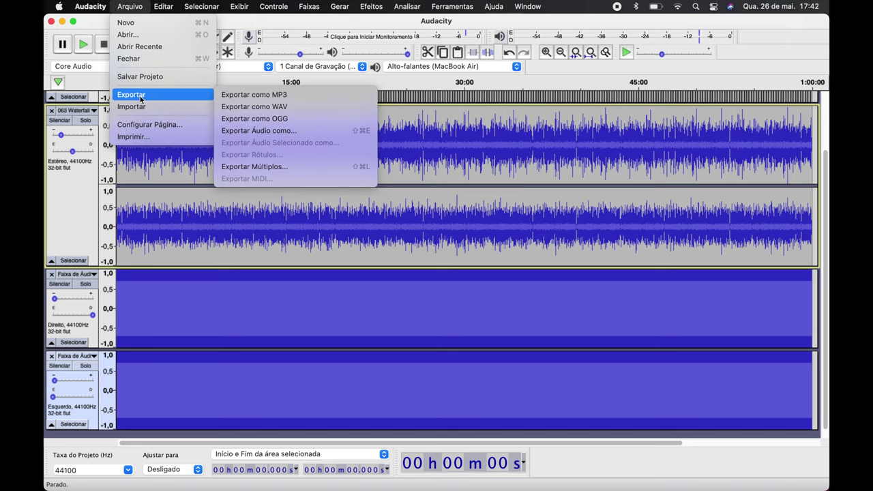
left_click(257, 95)
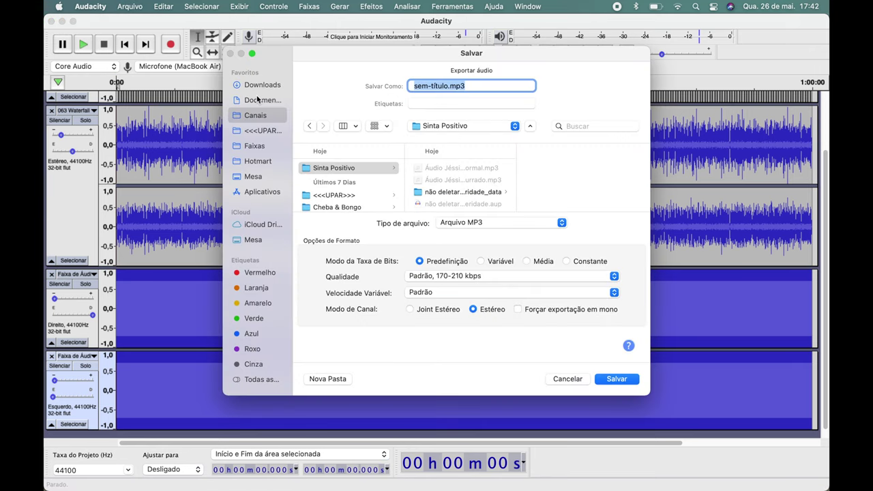
left_click(448, 88)
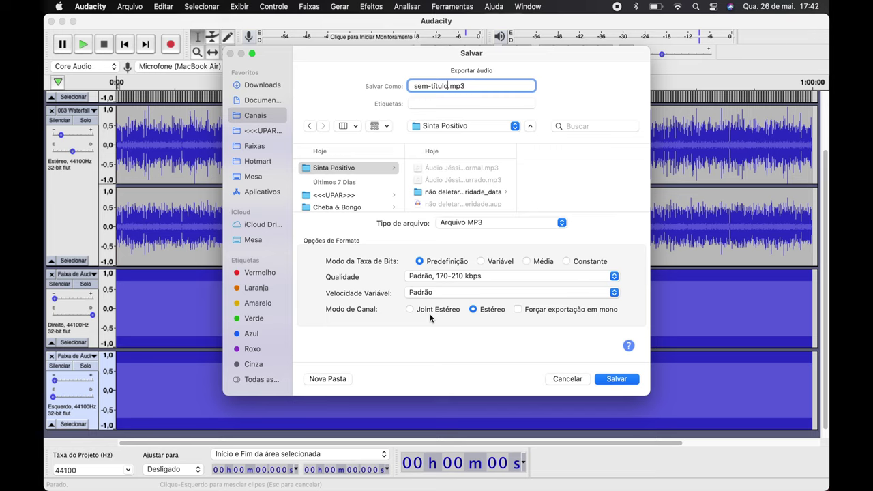
left_click(611, 380)
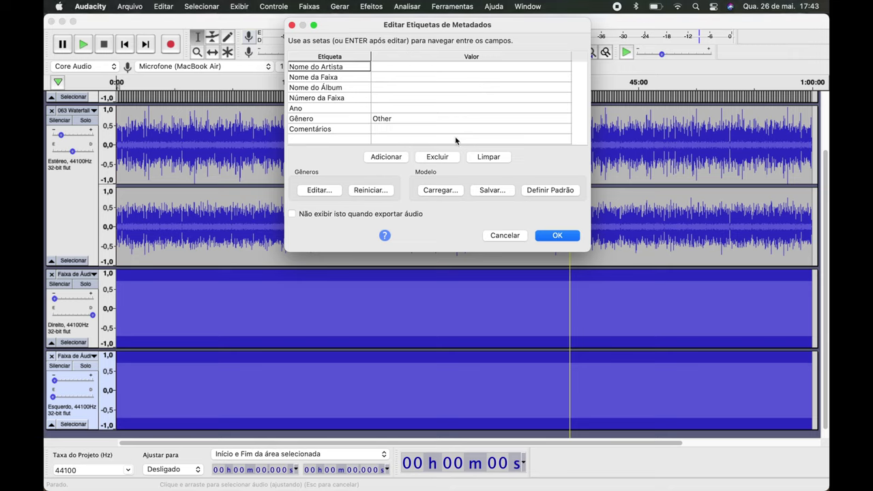
left_click(567, 239)
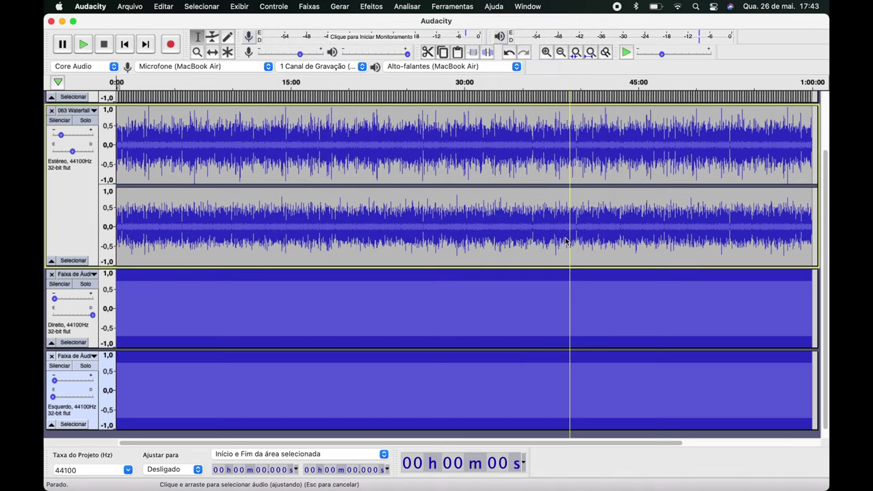